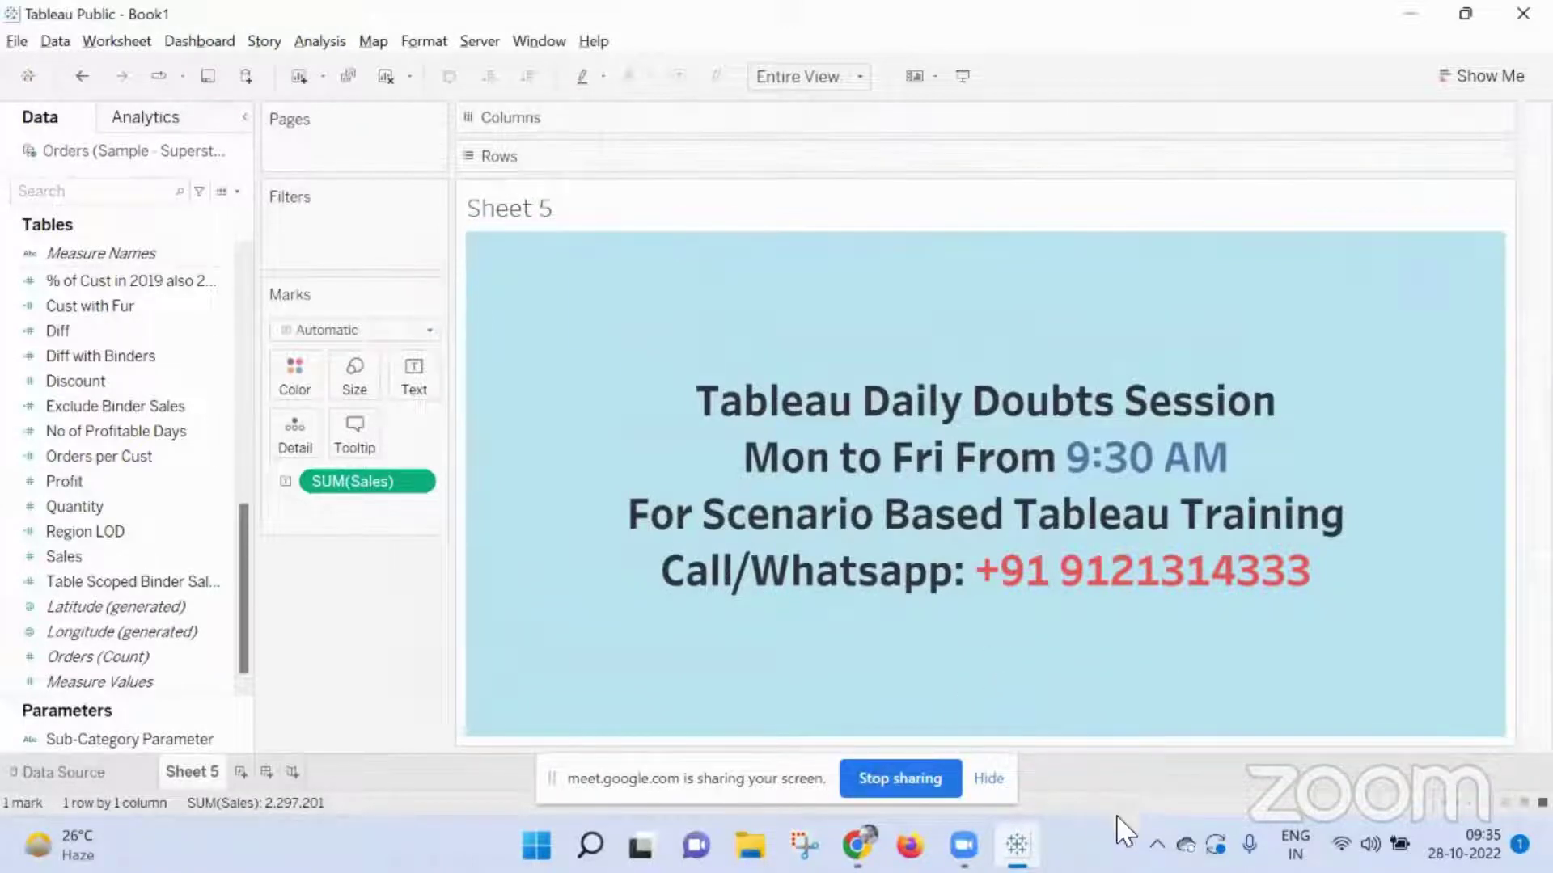
Step: Switch back to the Google Meet call and look through the participant list, then close it
key("alt+Tab")
left_click(1329, 768)
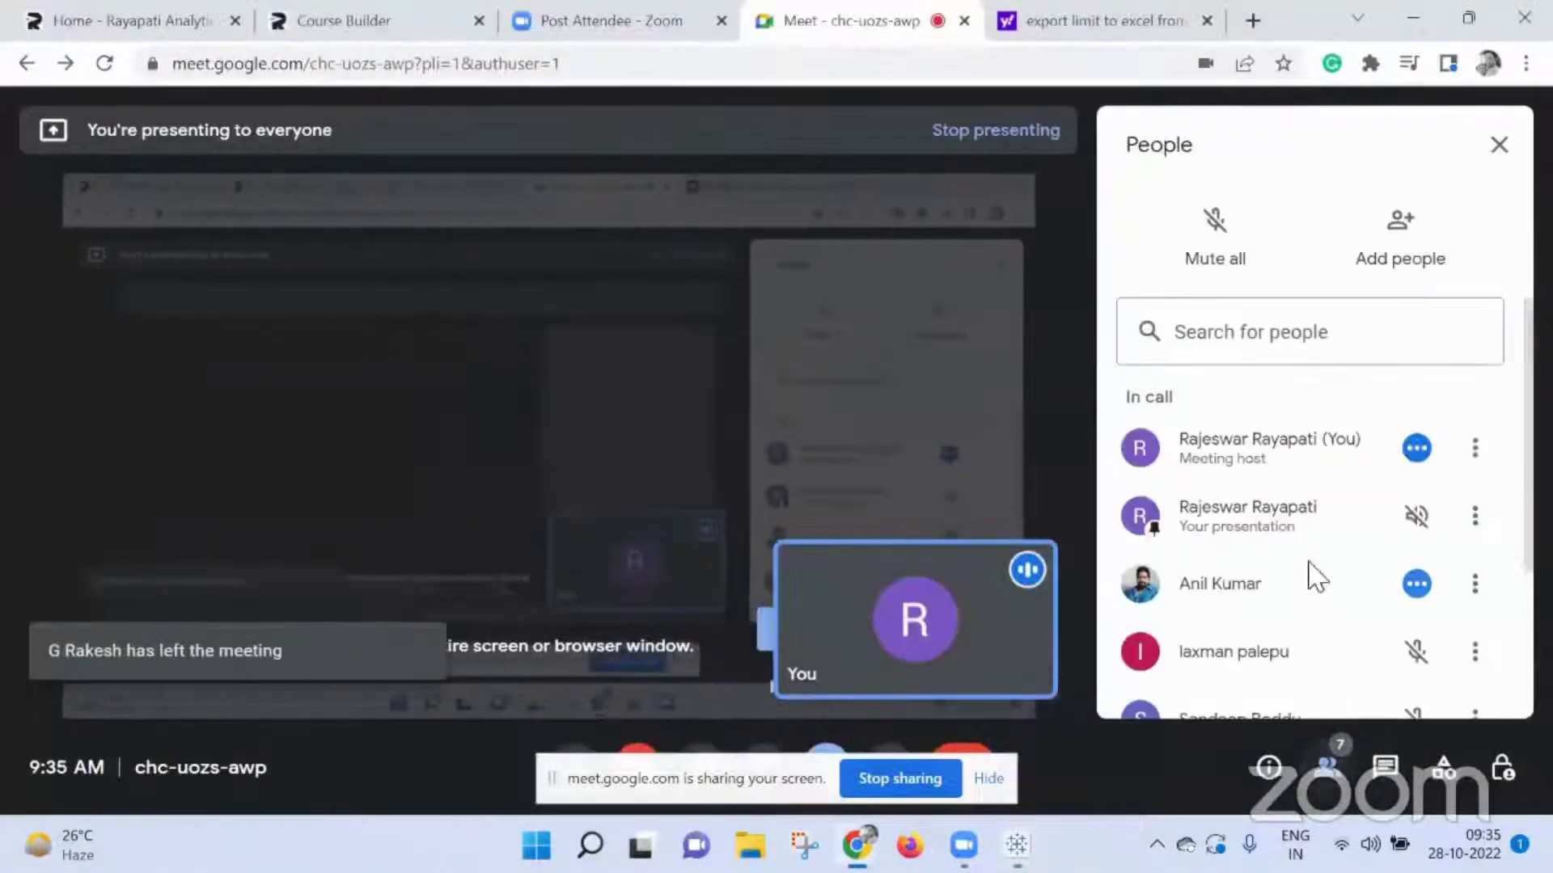
scroll(1456, 562, "down", 2)
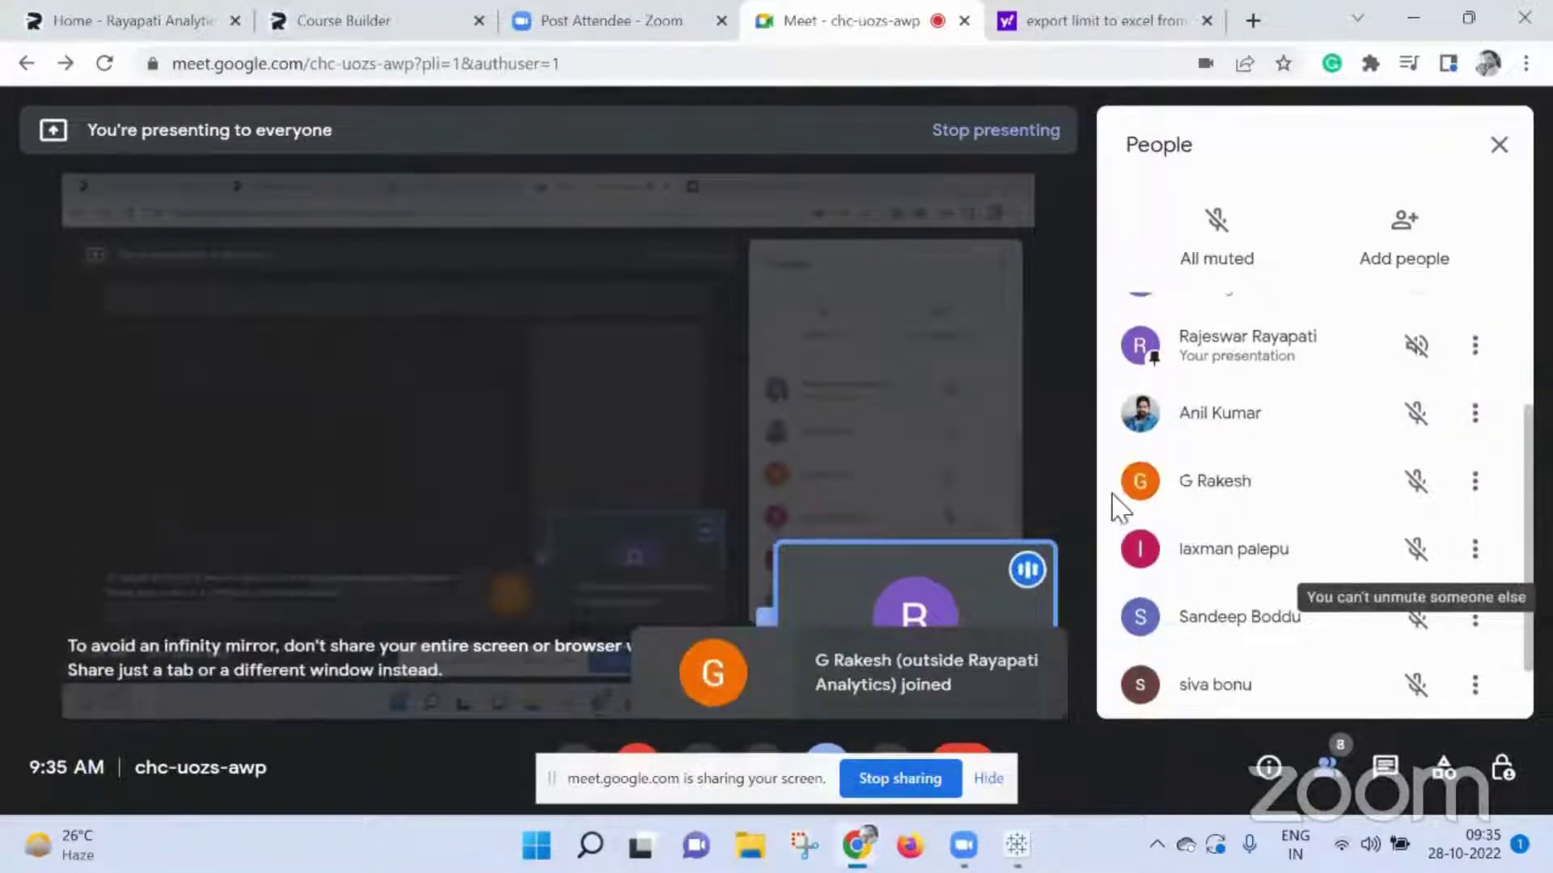
left_click(1498, 146)
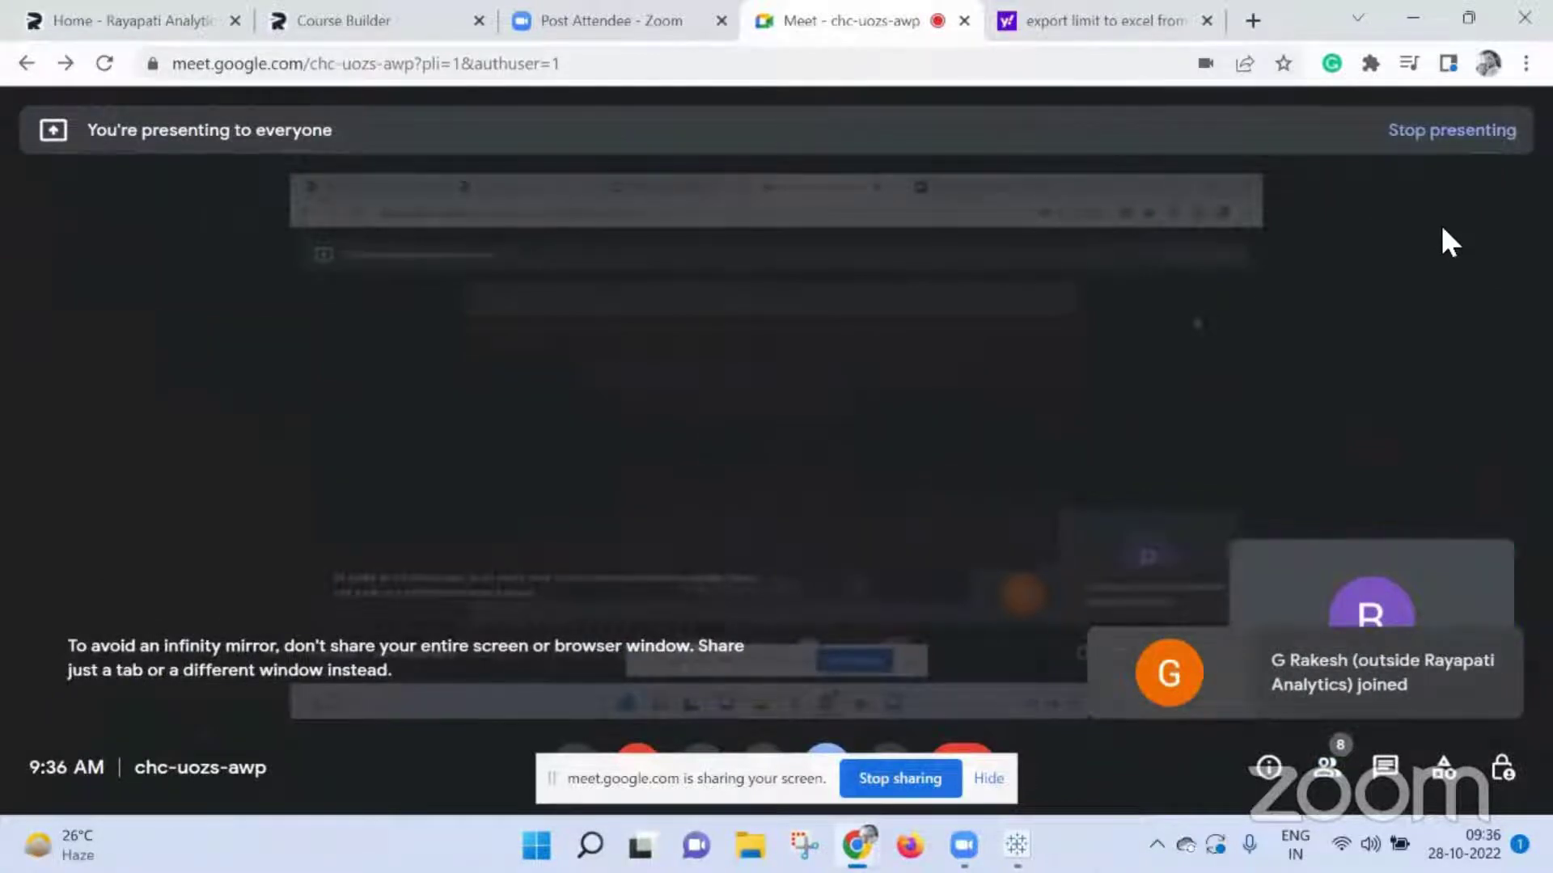
Step: Stop sharing the screen from the Meet sharing bar
left_click(900, 780)
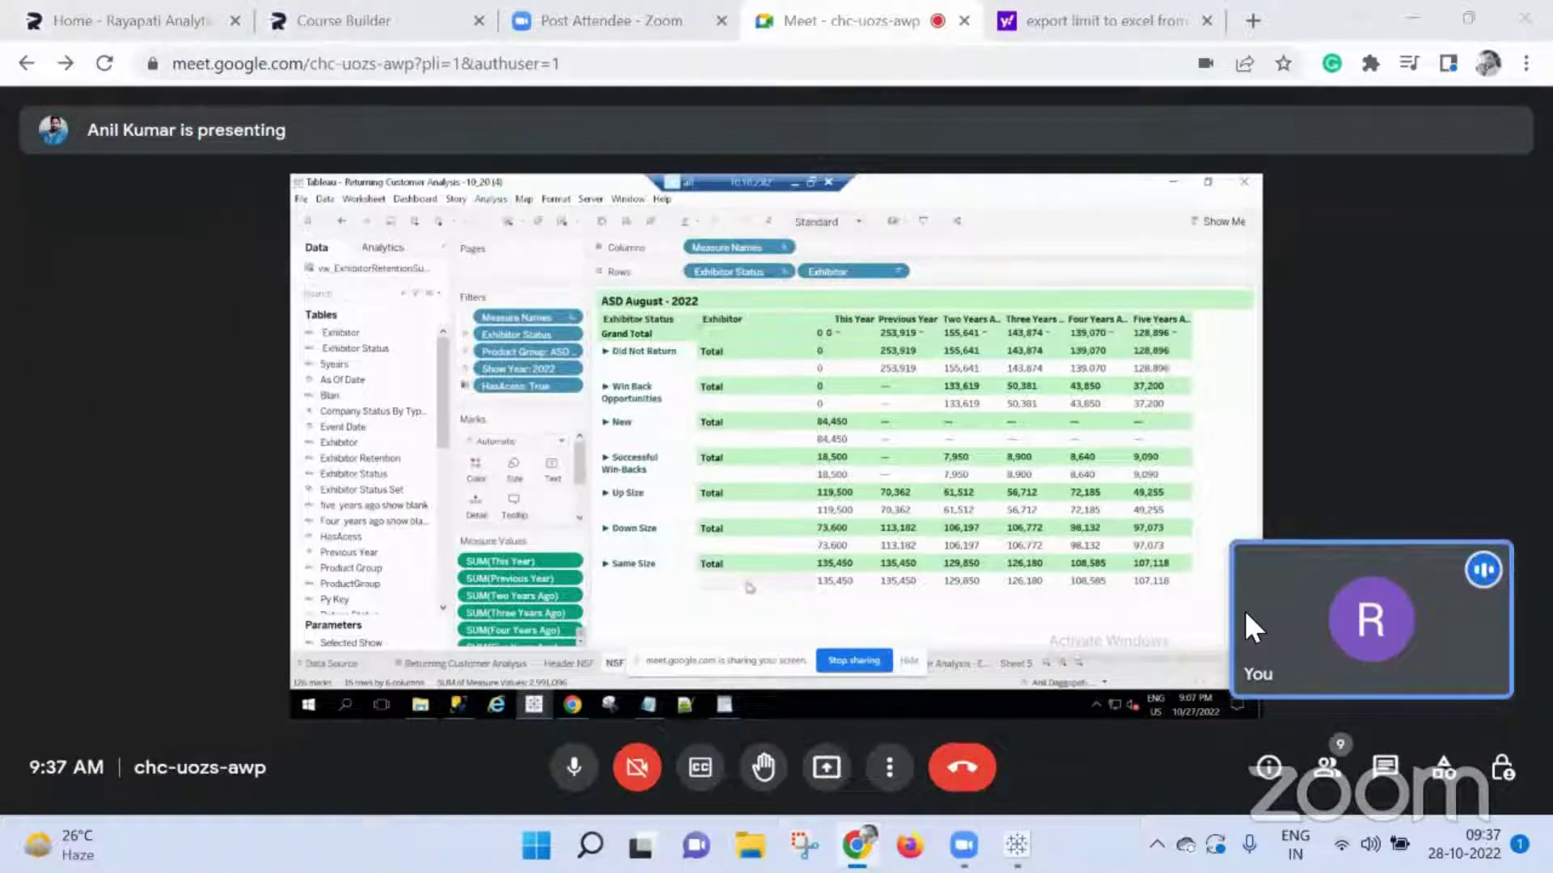
mouse_move(1251, 620)
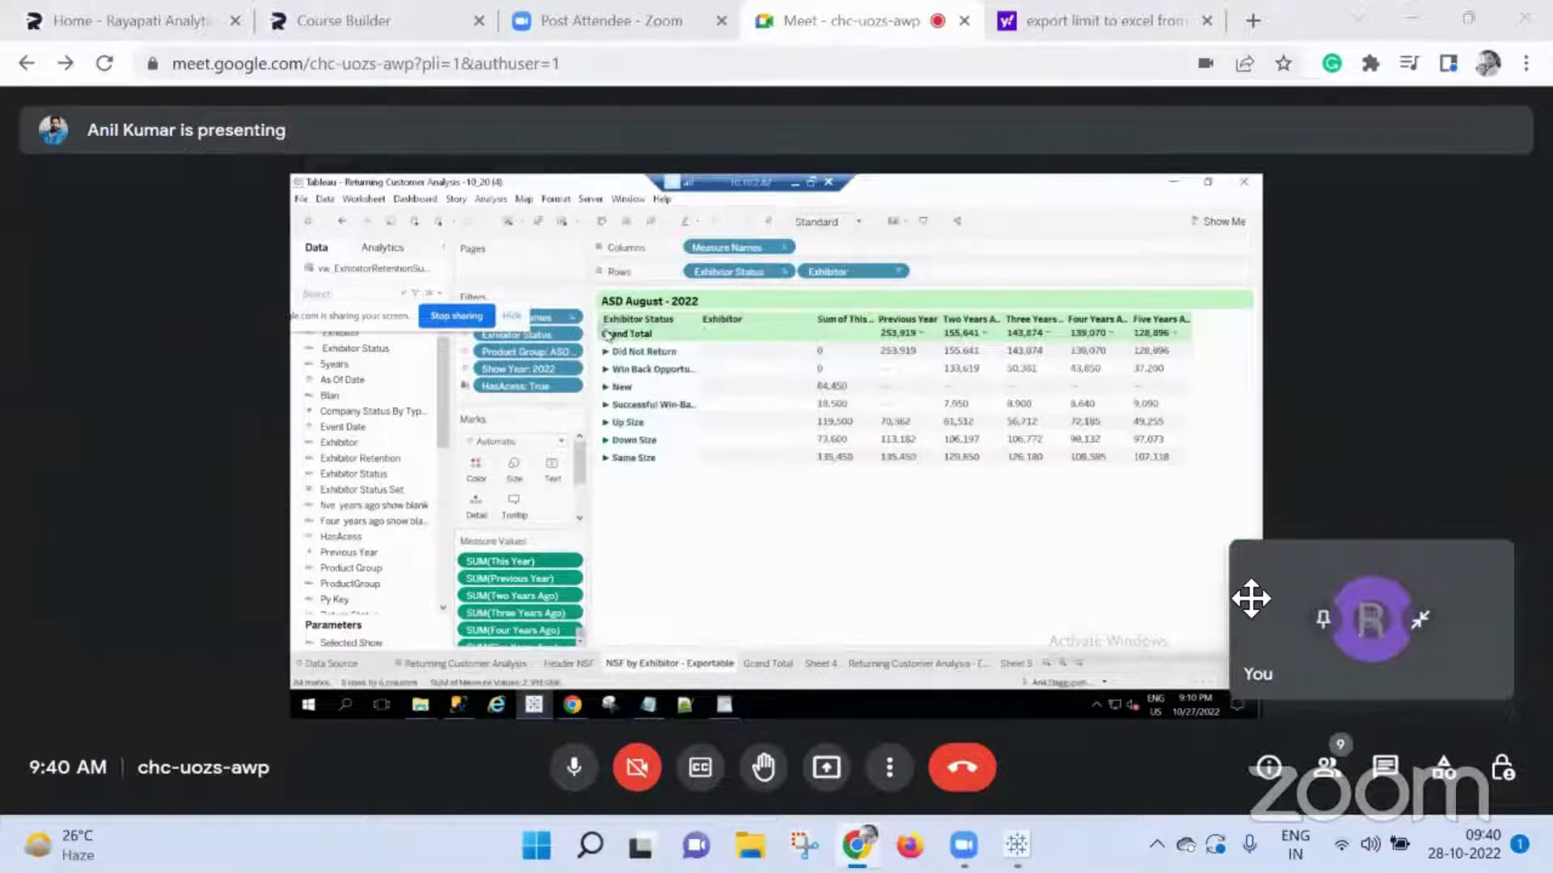
Step: Watch the presenter restore a Total row under each Exhibitor Status in the shared crosstab
mouse_move(1251, 599)
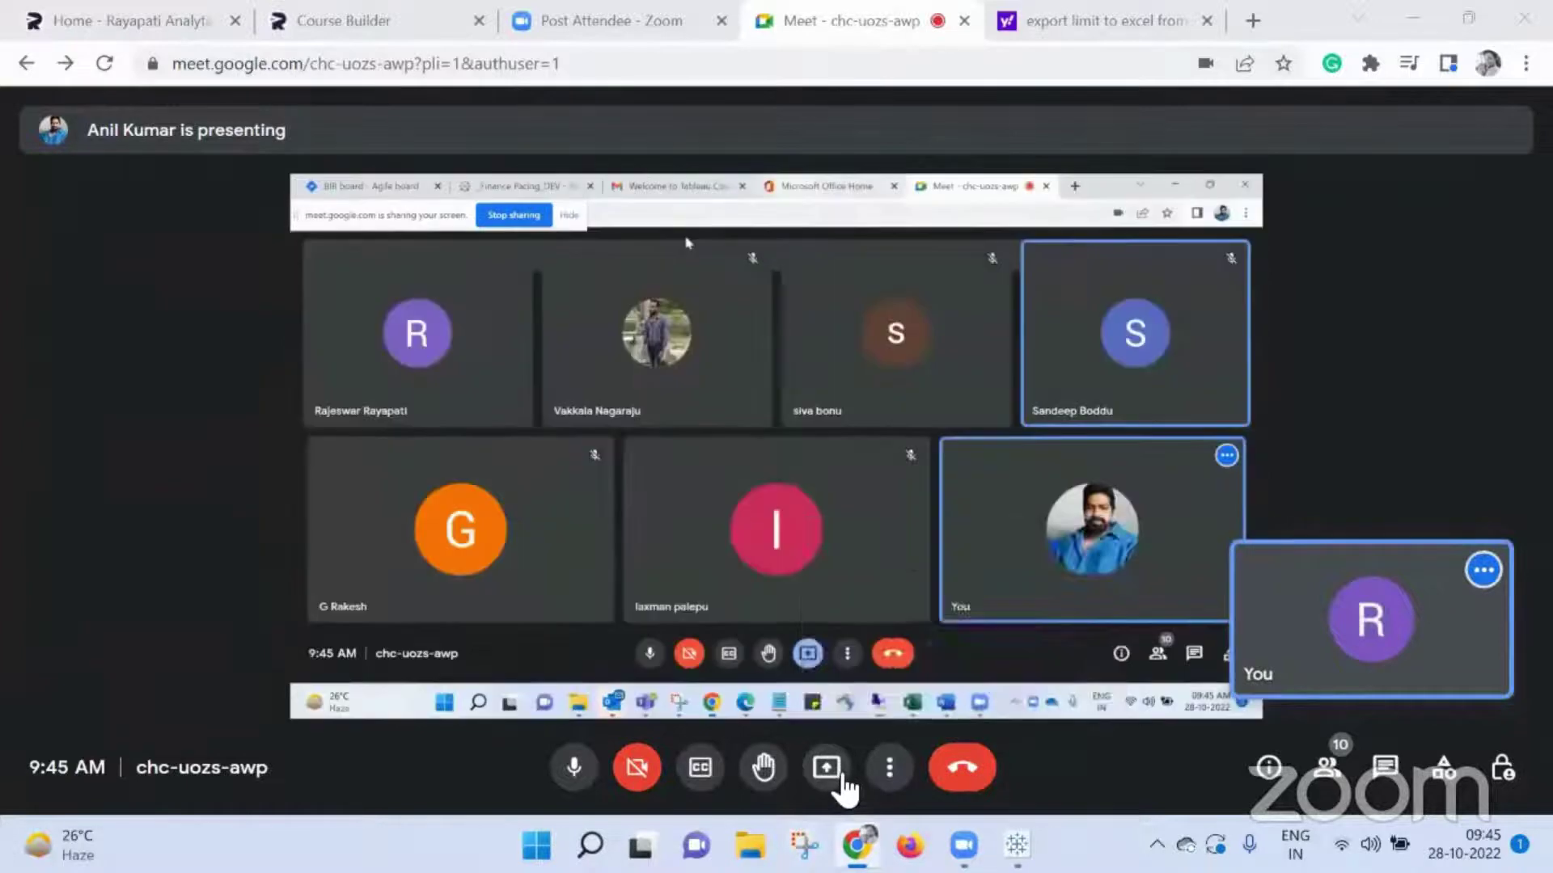
Step: Present the entire screen in Meet, taking over as the main presenter
left_click(841, 776)
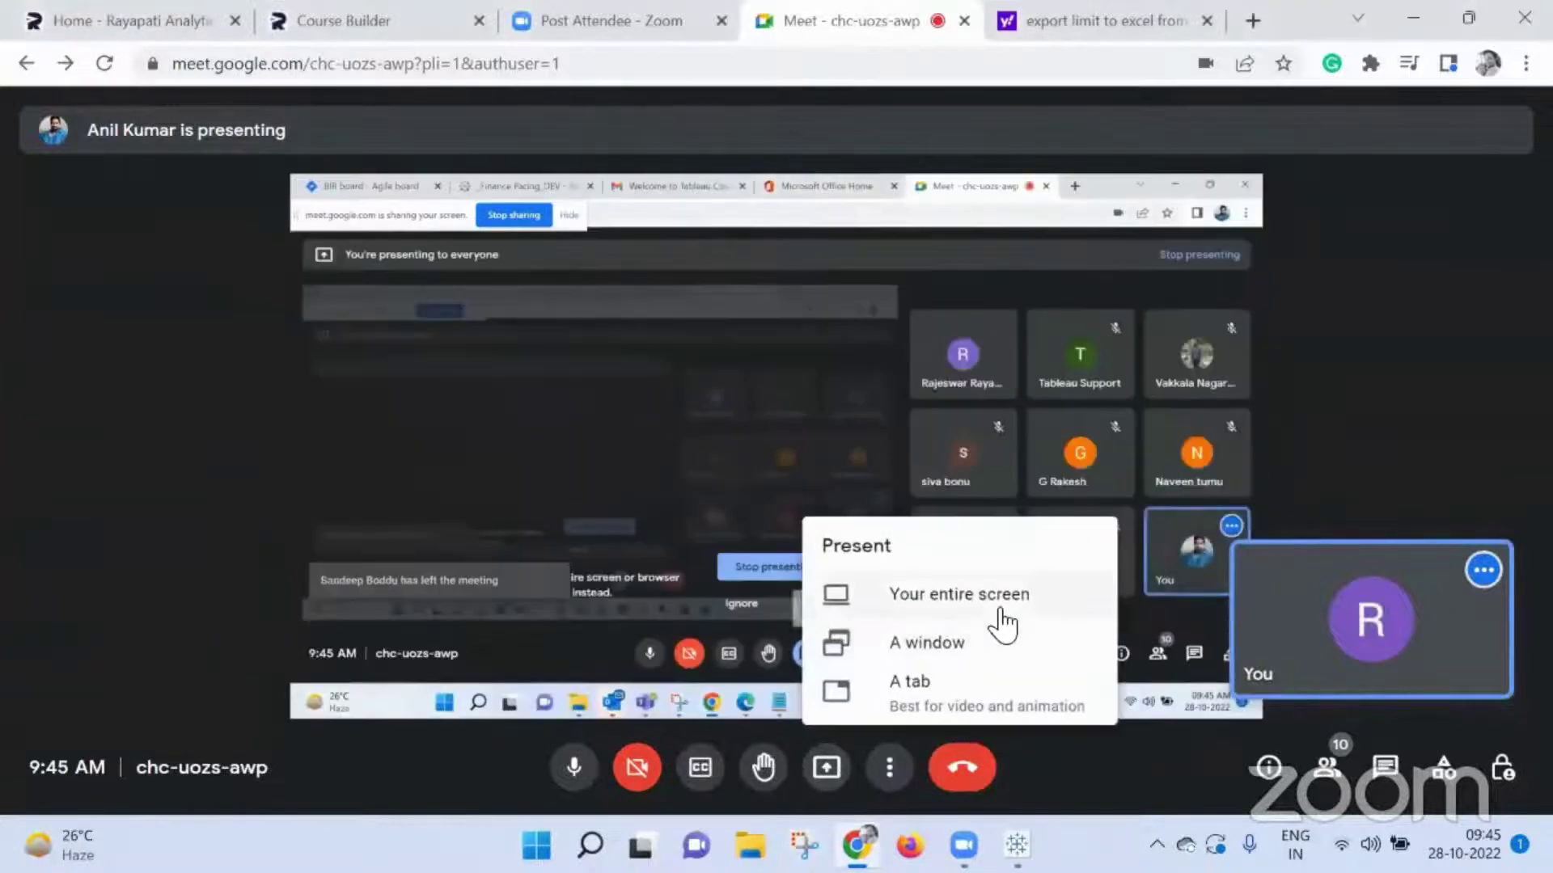
left_click(993, 597)
left_click(965, 504)
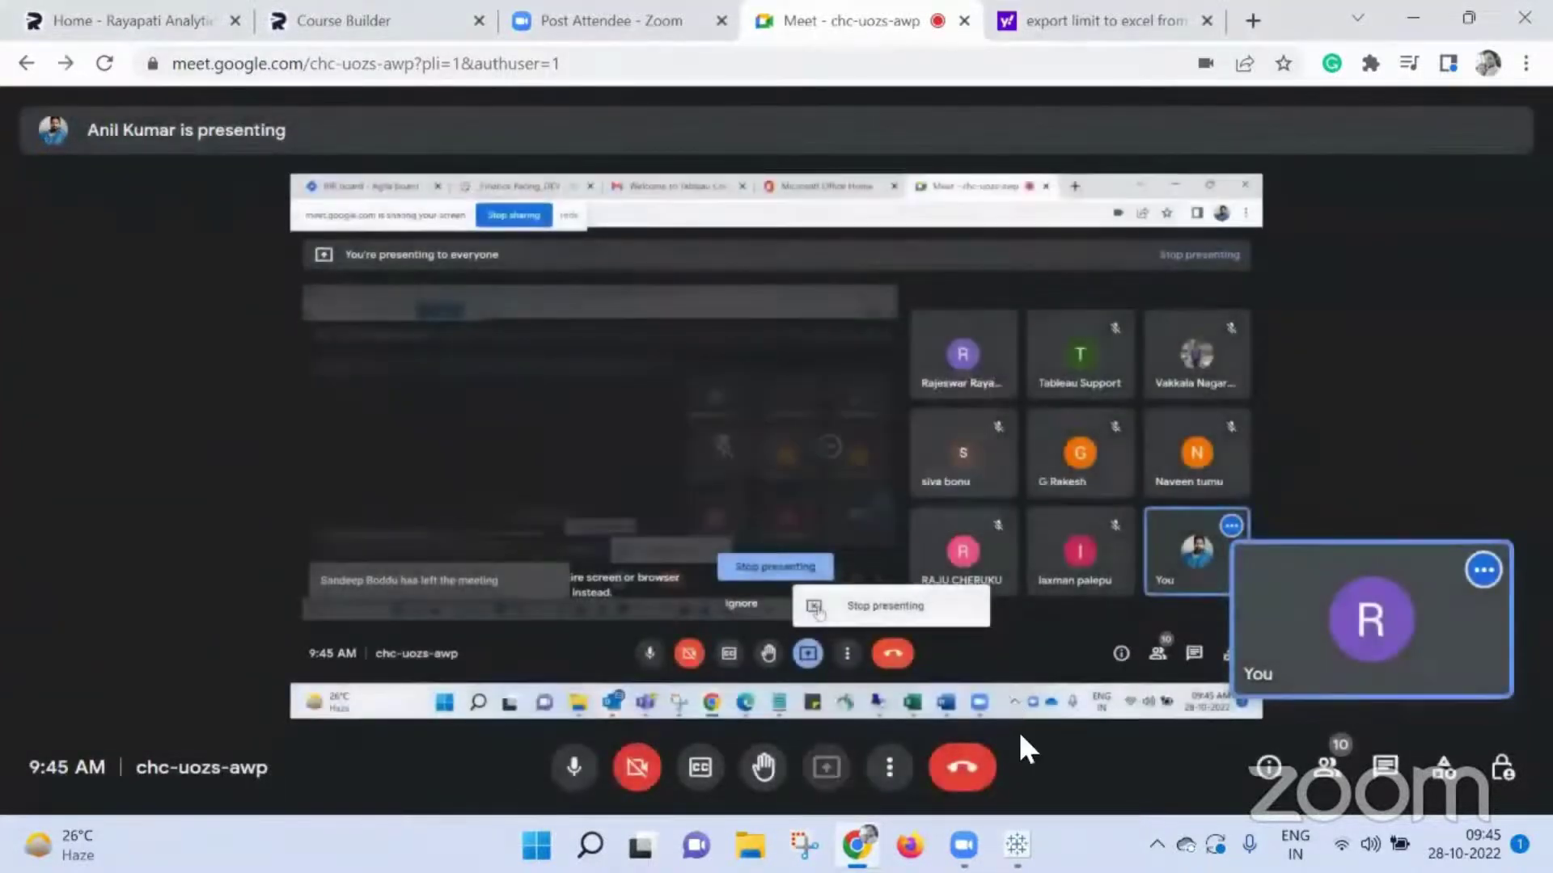
left_click(991, 562)
Step: On a new Sheet 6, list Category on Rows with SUM(Sales) text (Furniture 742,000, Technology 836,154)
key("alt+Tab")
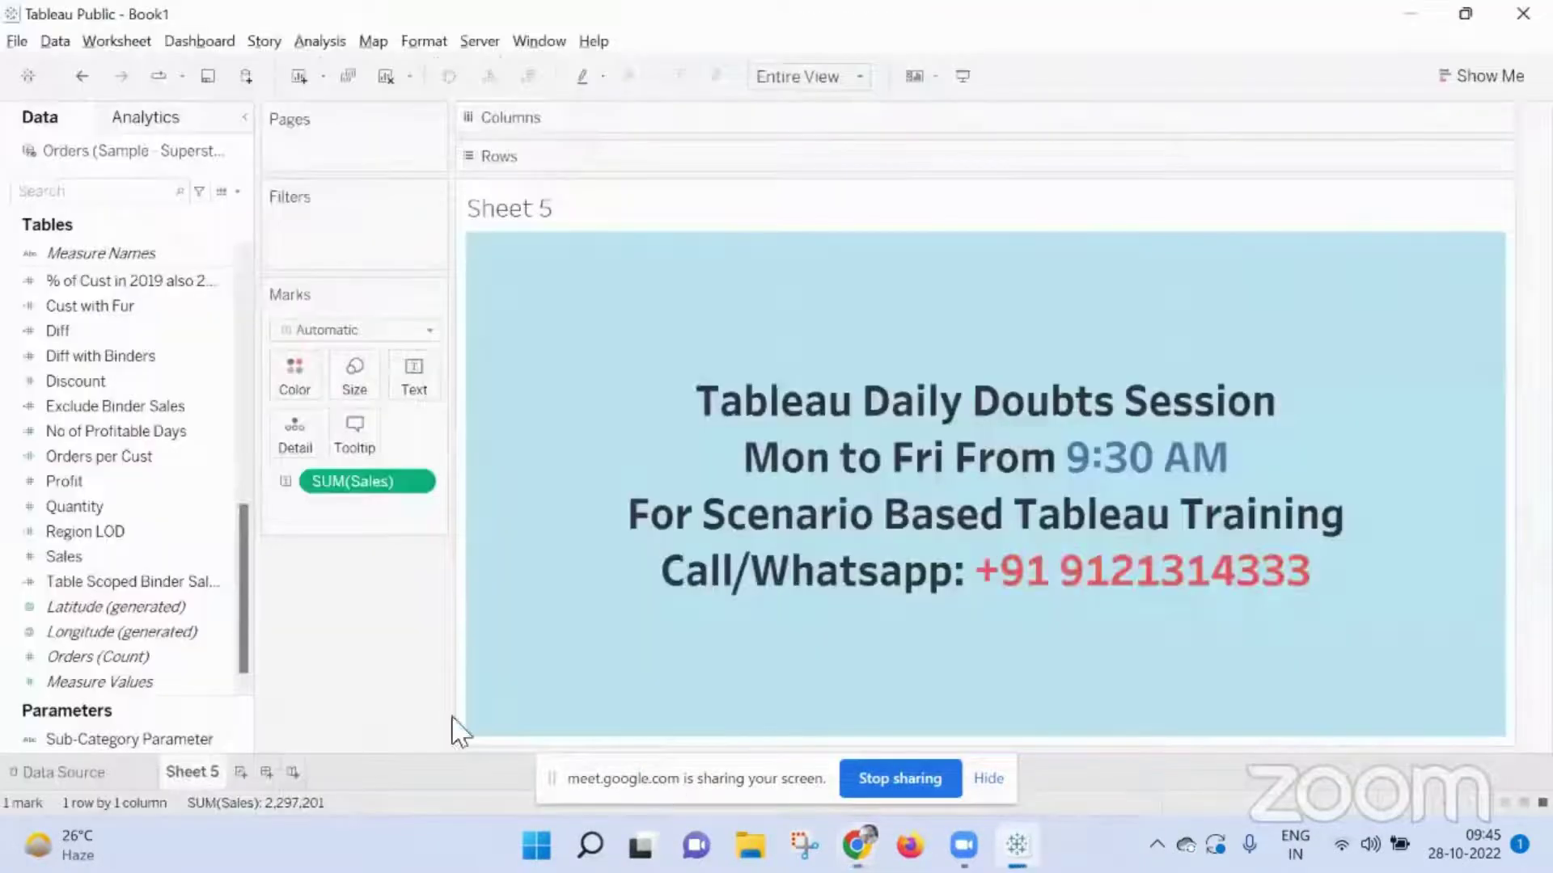
left_click(241, 771)
scroll(146, 441, "up", 10)
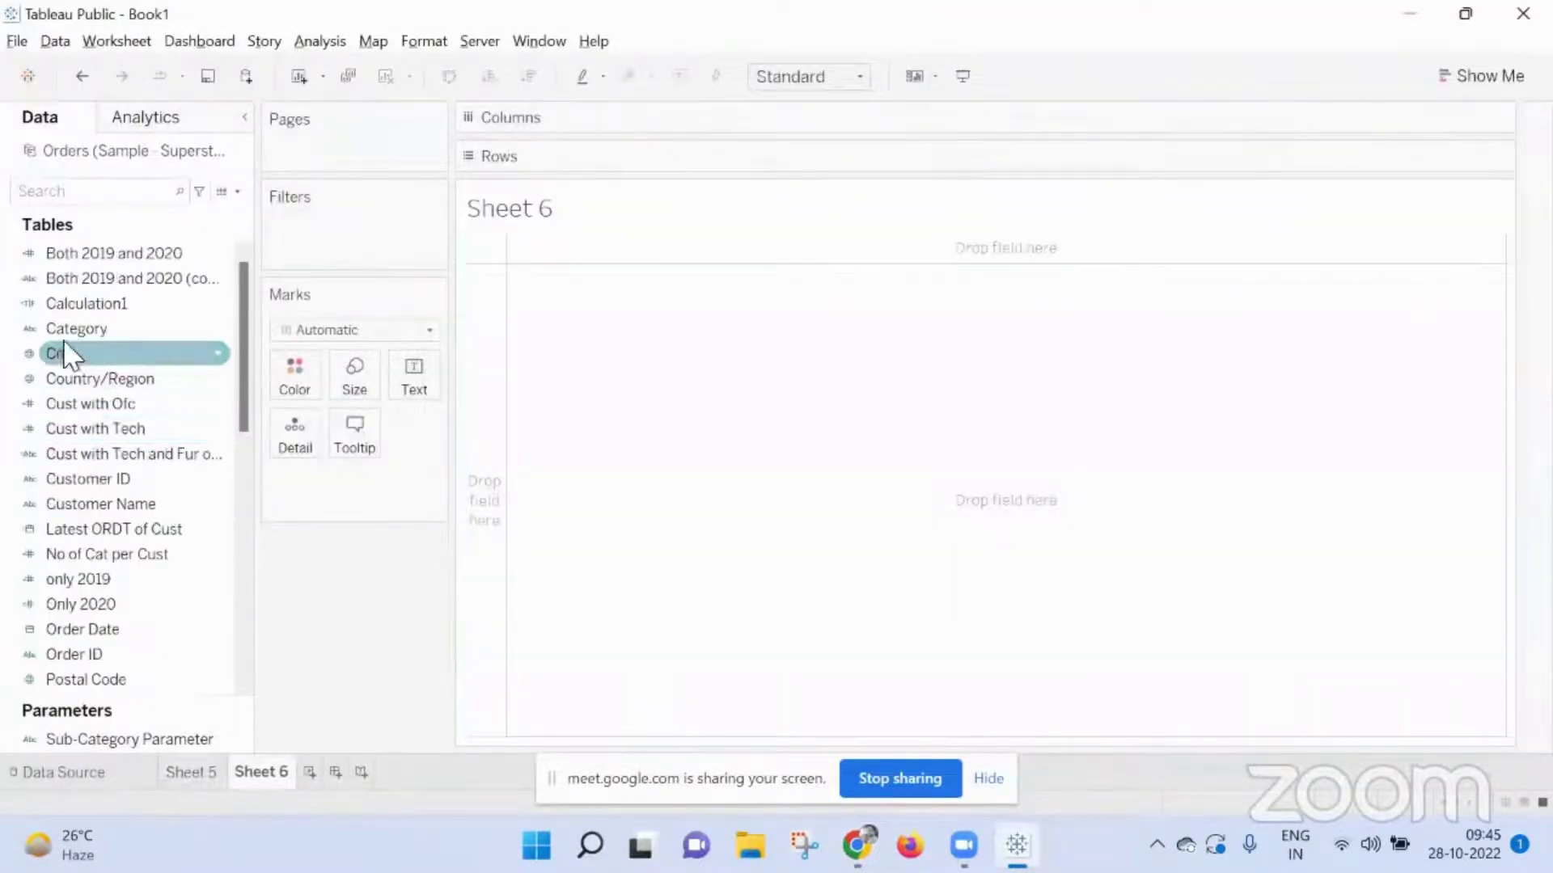
left_click_drag(82, 329, 773, 162)
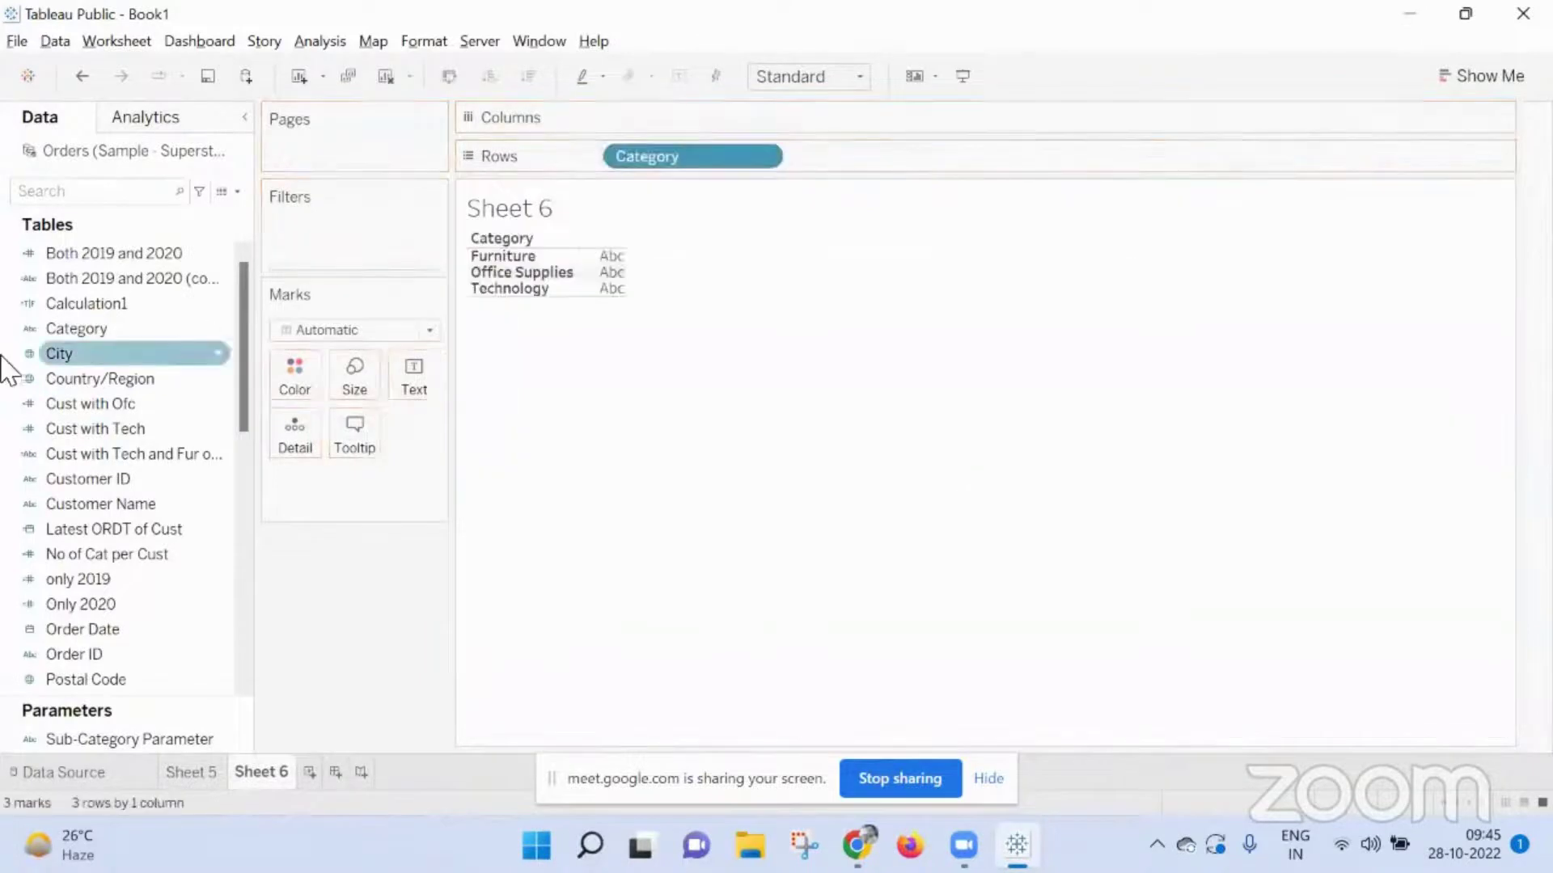
scroll(122, 572, "down", 8)
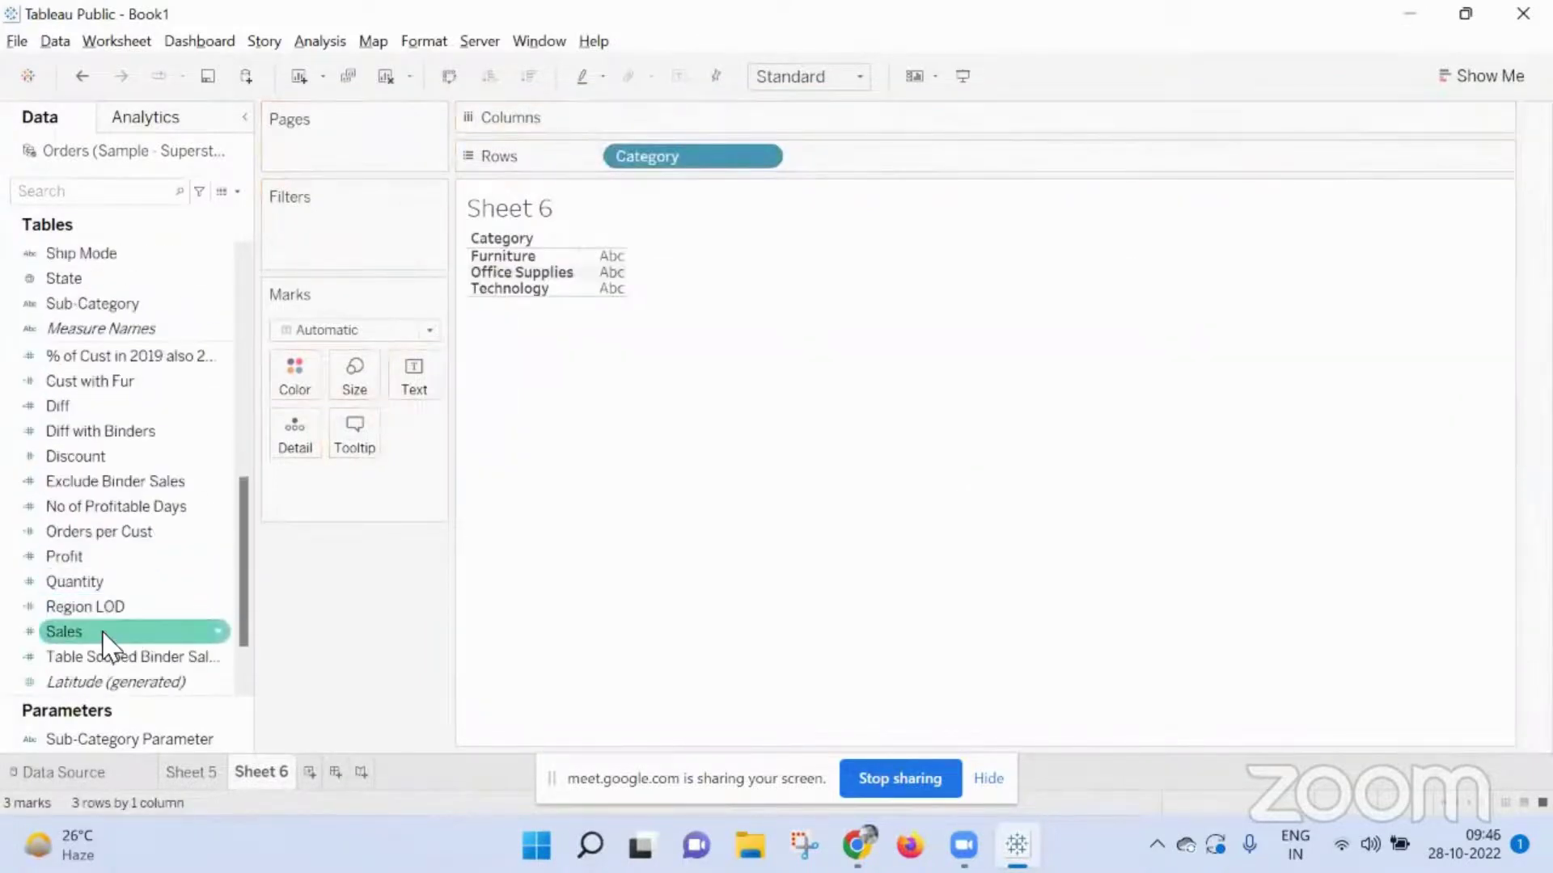
left_click_drag(104, 636, 412, 381)
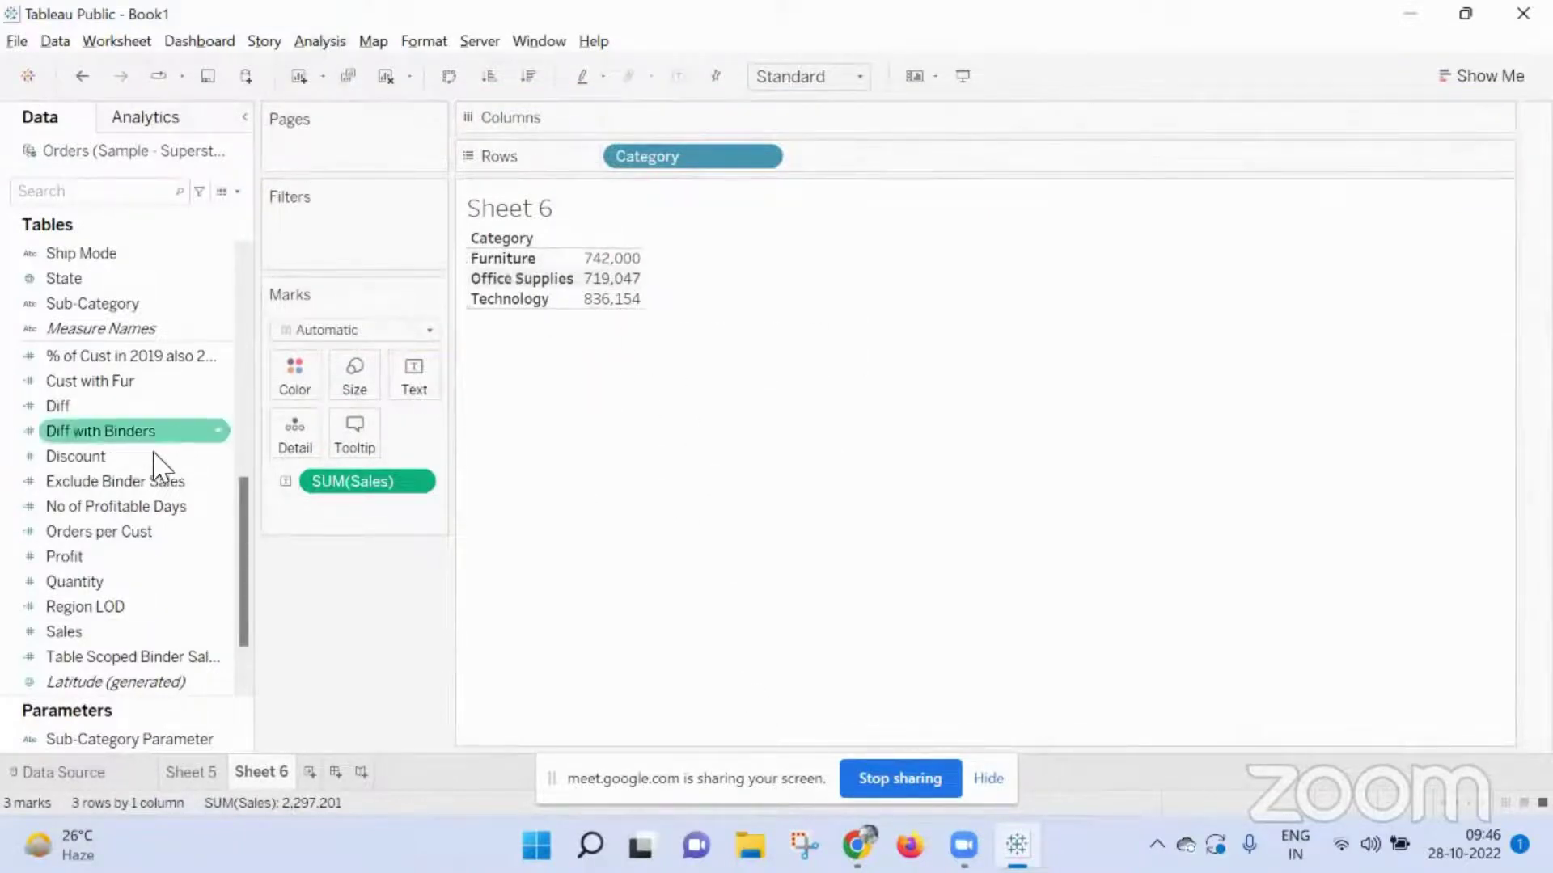
scroll(105, 452, "up", 5)
scroll(141, 405, "up", 3)
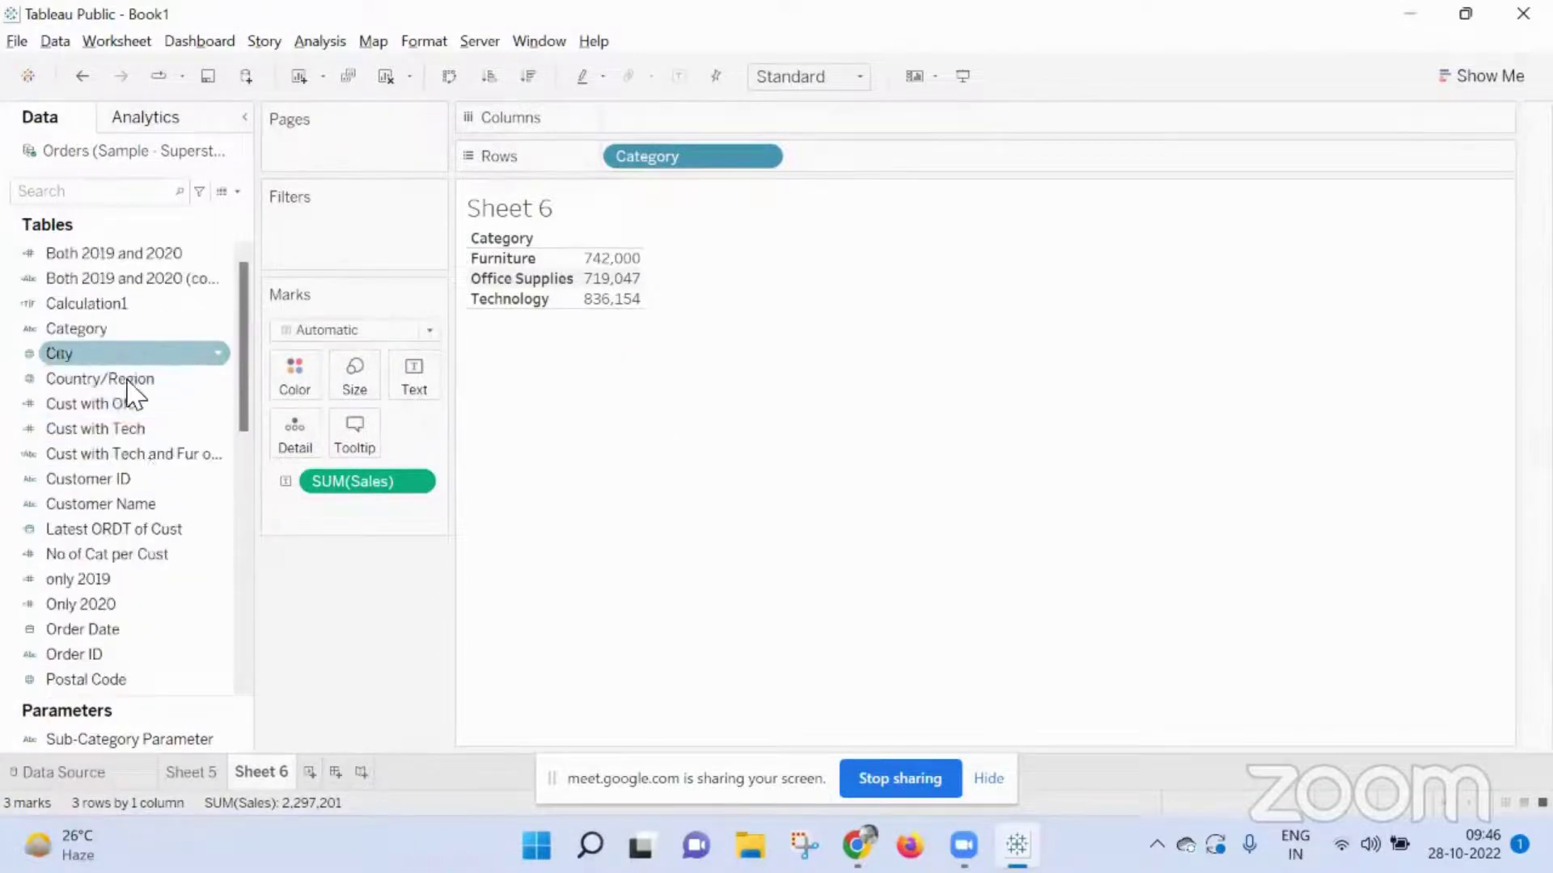
Step: Create a Category Set from the Category field containing Technology
right_click(146, 326)
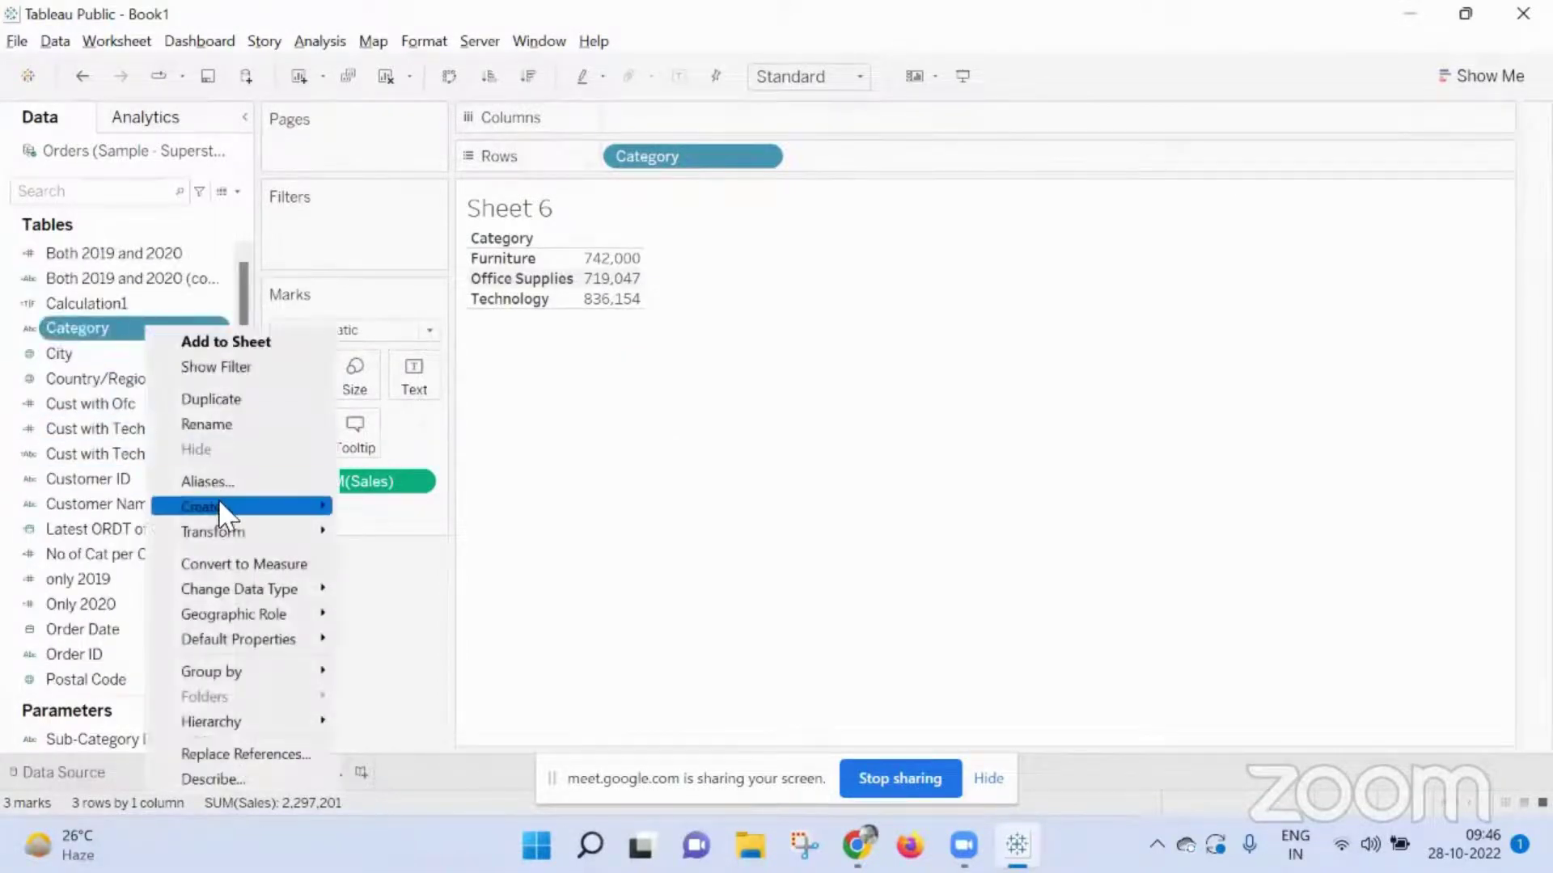
mouse_move(283, 506)
left_click(473, 558)
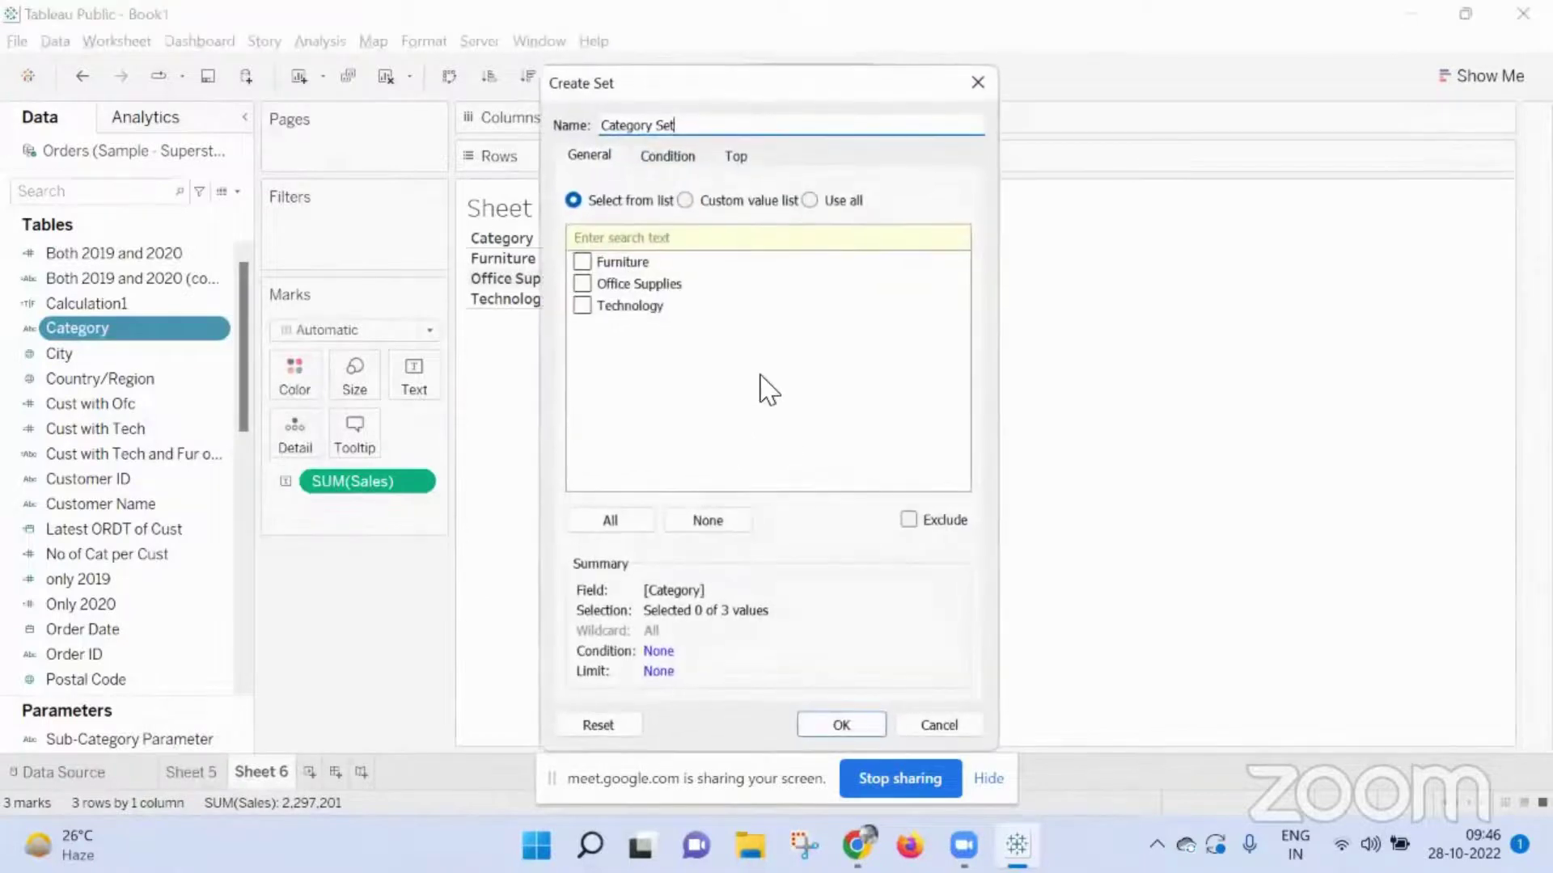
left_click(583, 306)
left_click(841, 725)
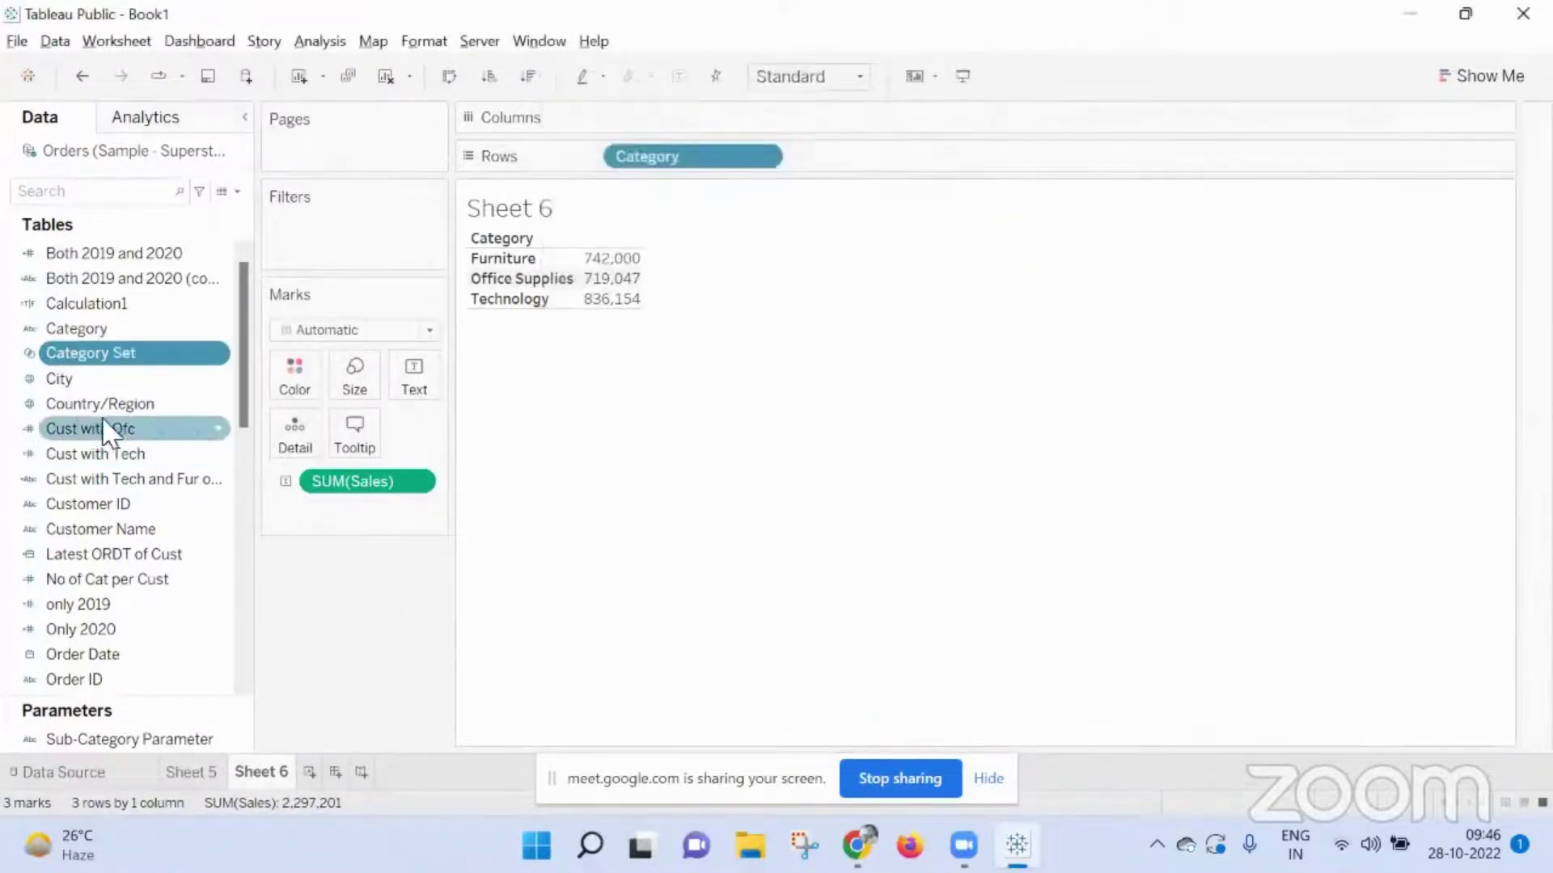
Step: Write the Calculation2 formula If [Category Set] Then [Sub-Category] End
left_click(319, 41)
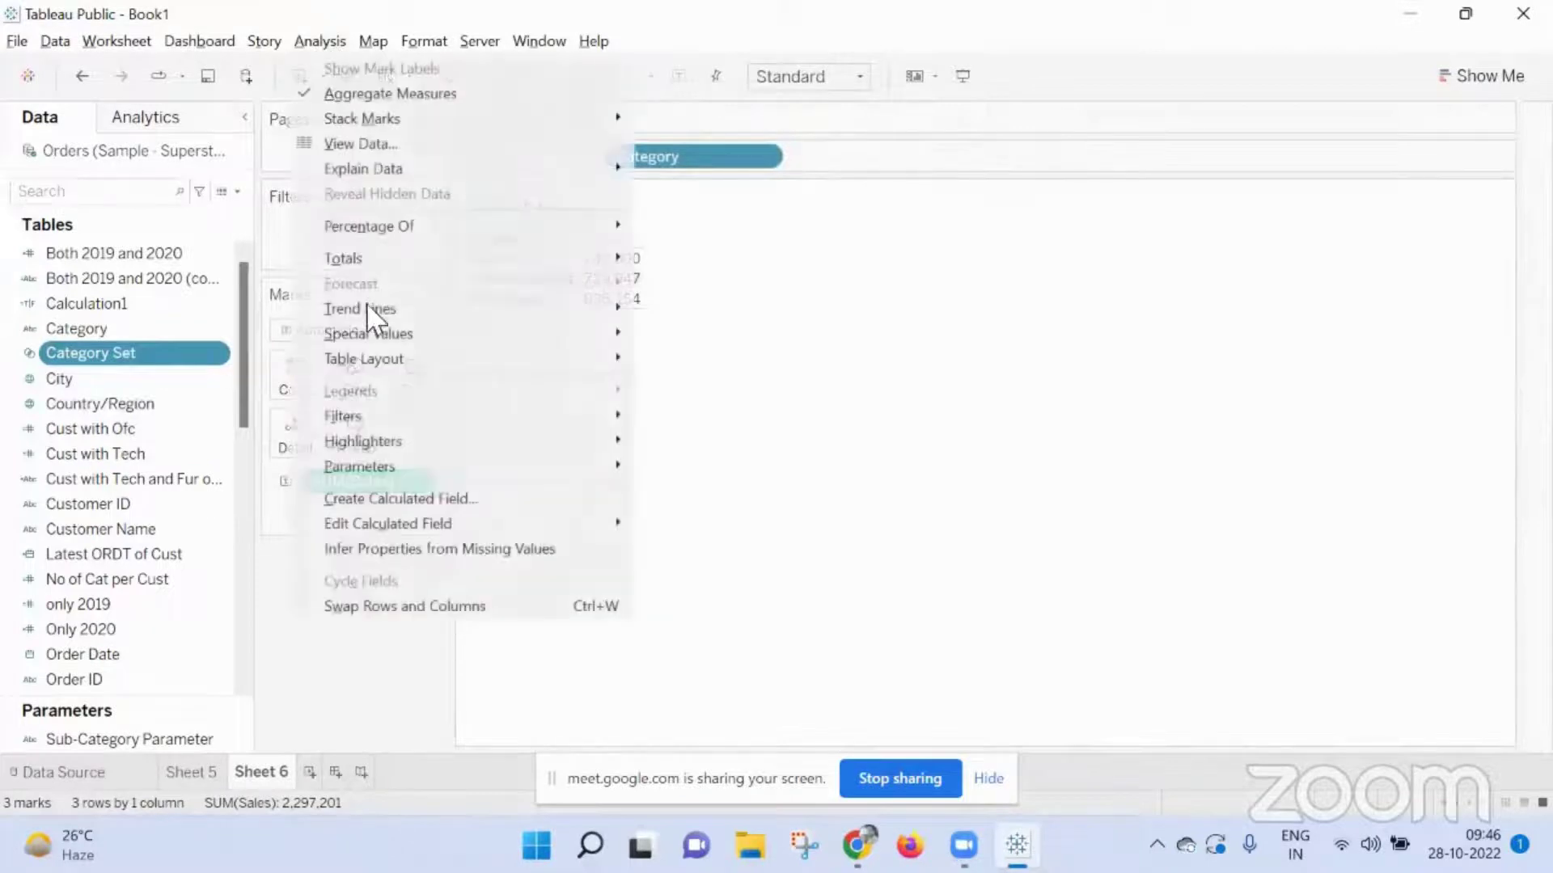
left_click(419, 496)
left_click(726, 685)
type("If Cat")
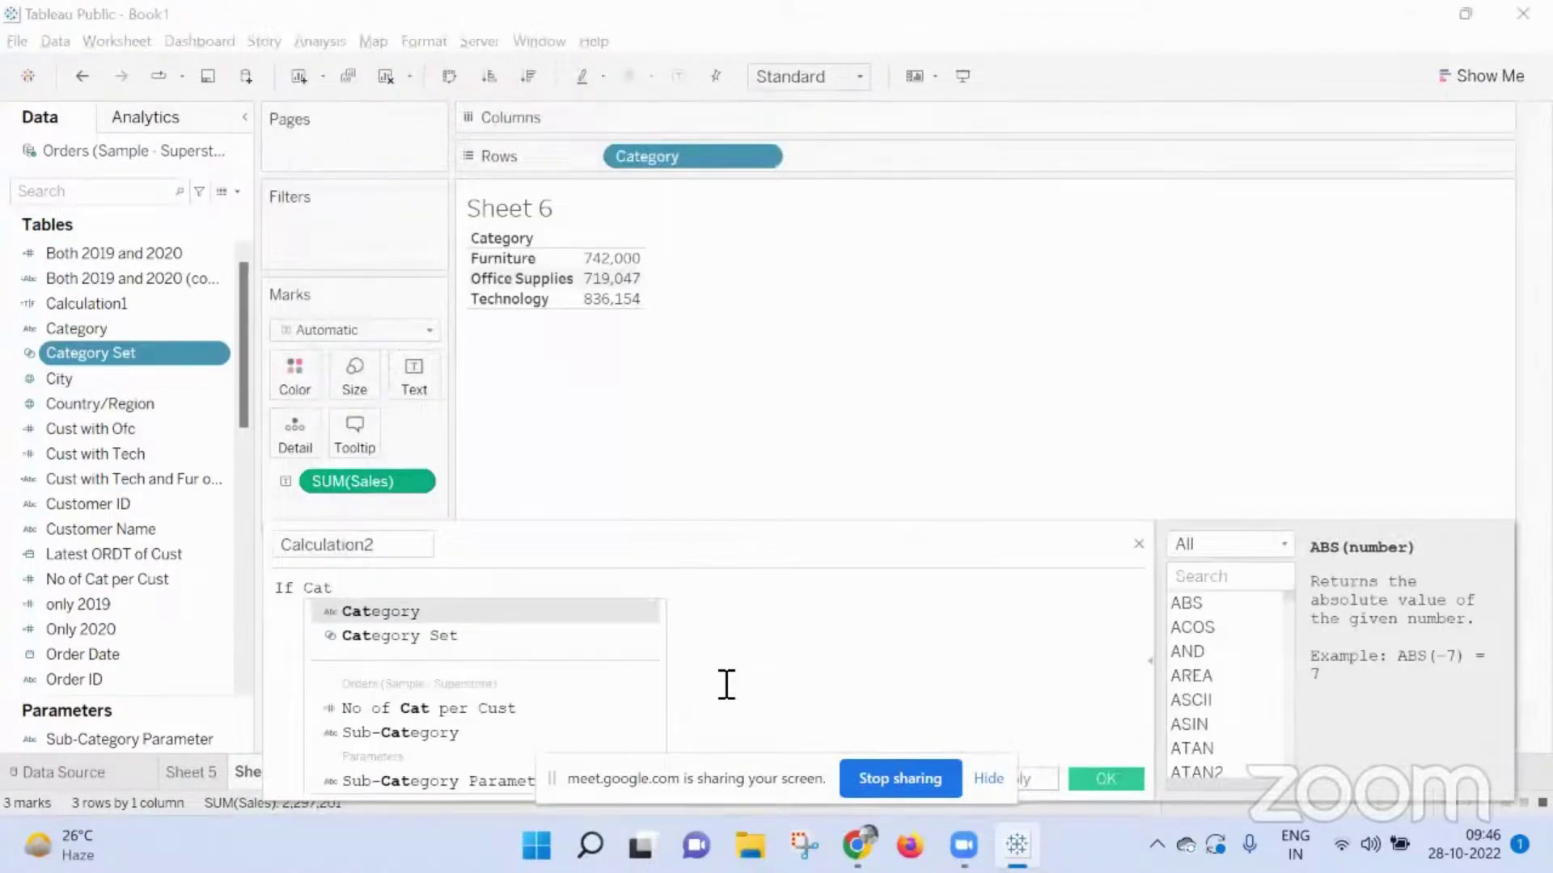
key("Down")
key("Return")
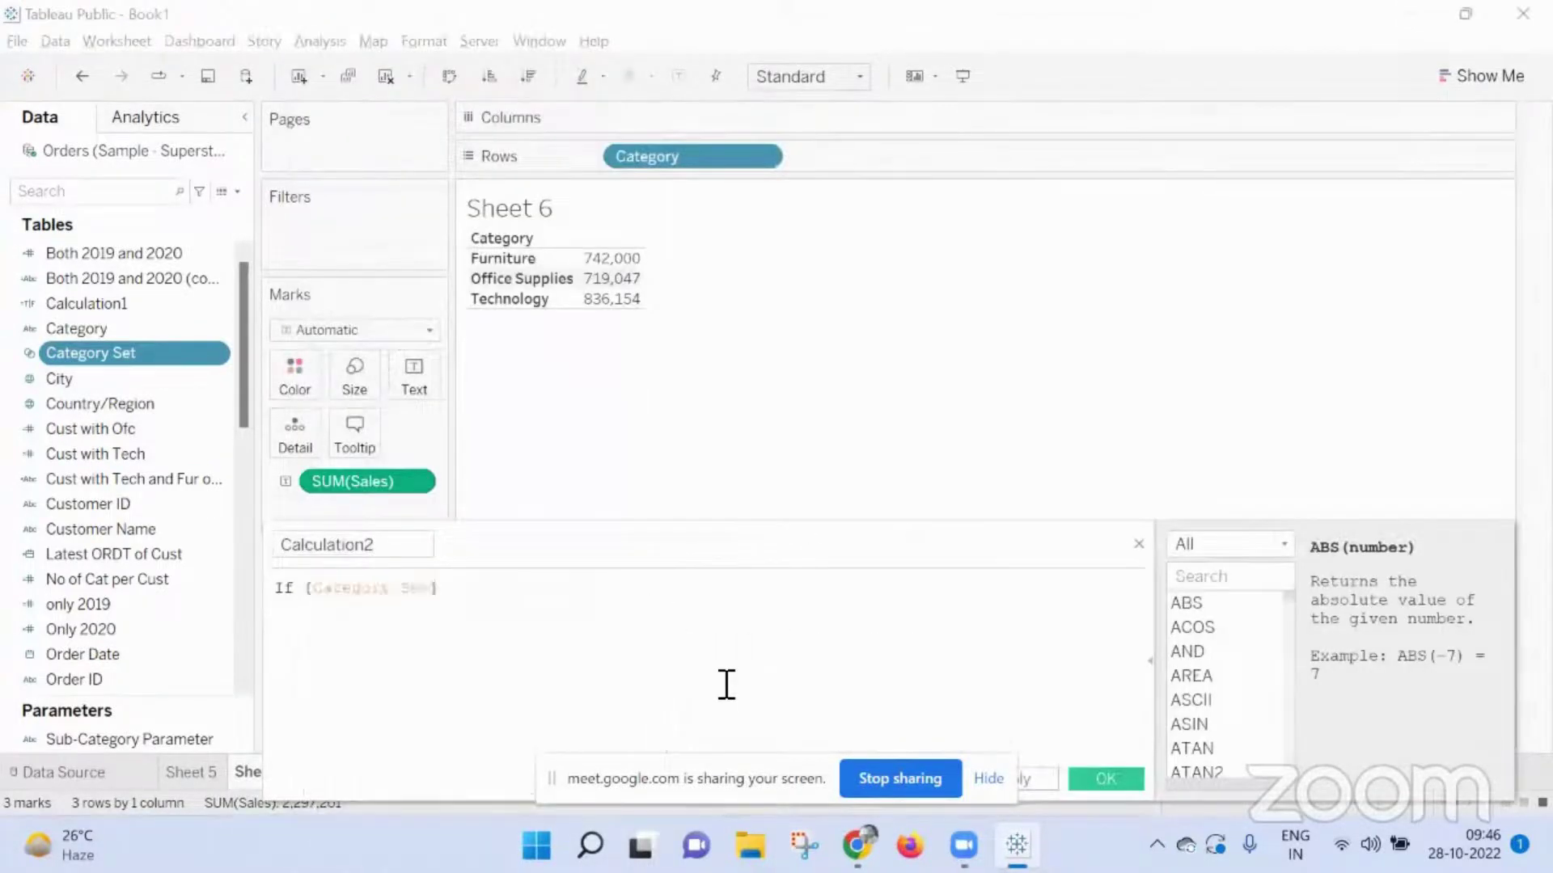
type("Then Sub")
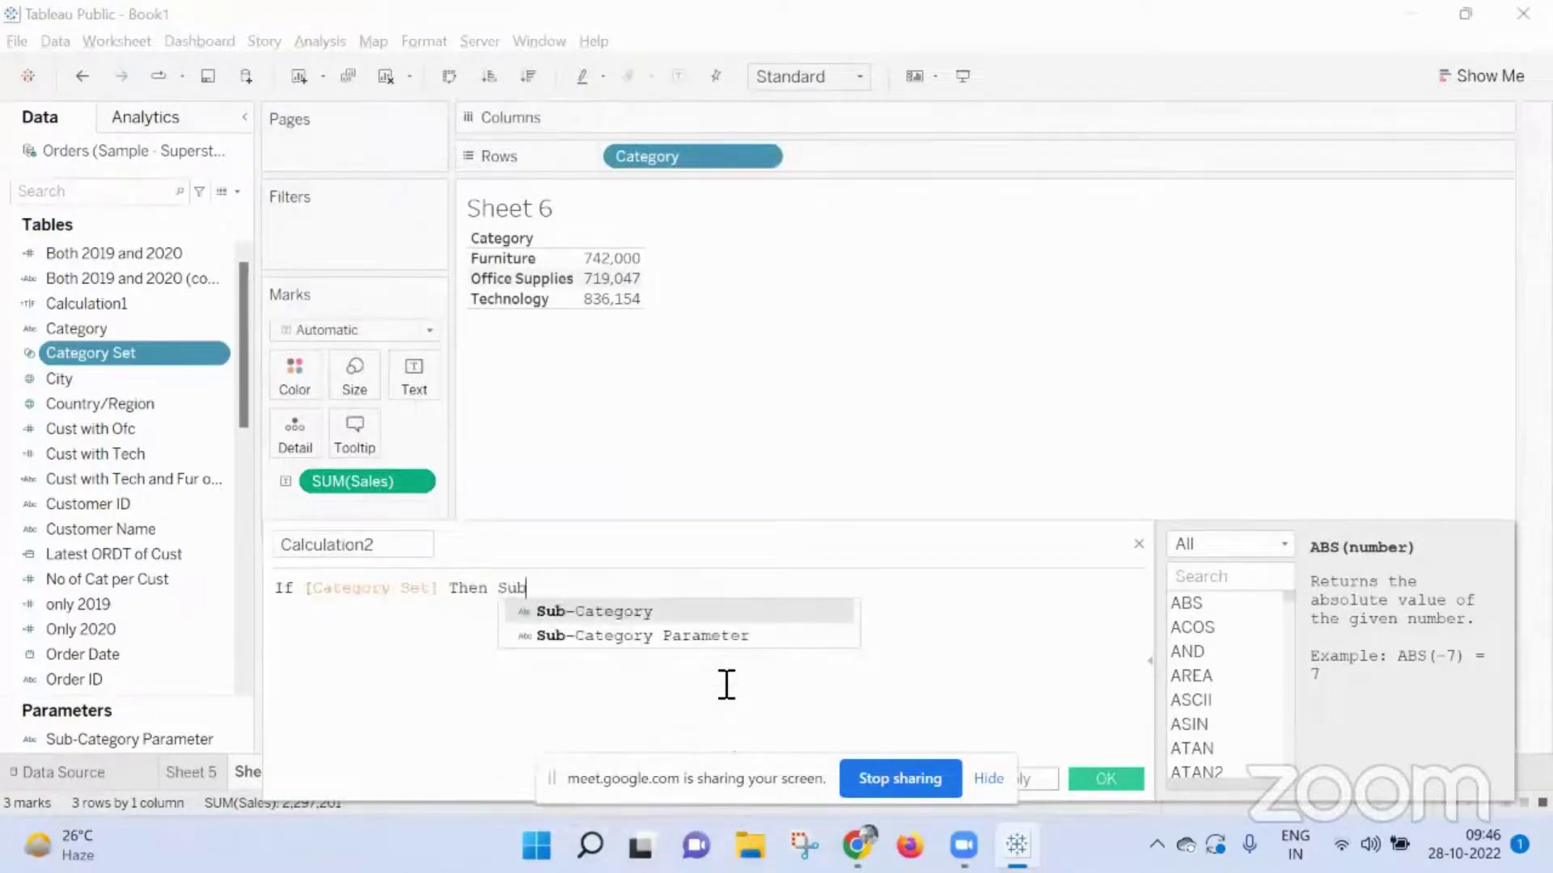
key("Return")
type("End")
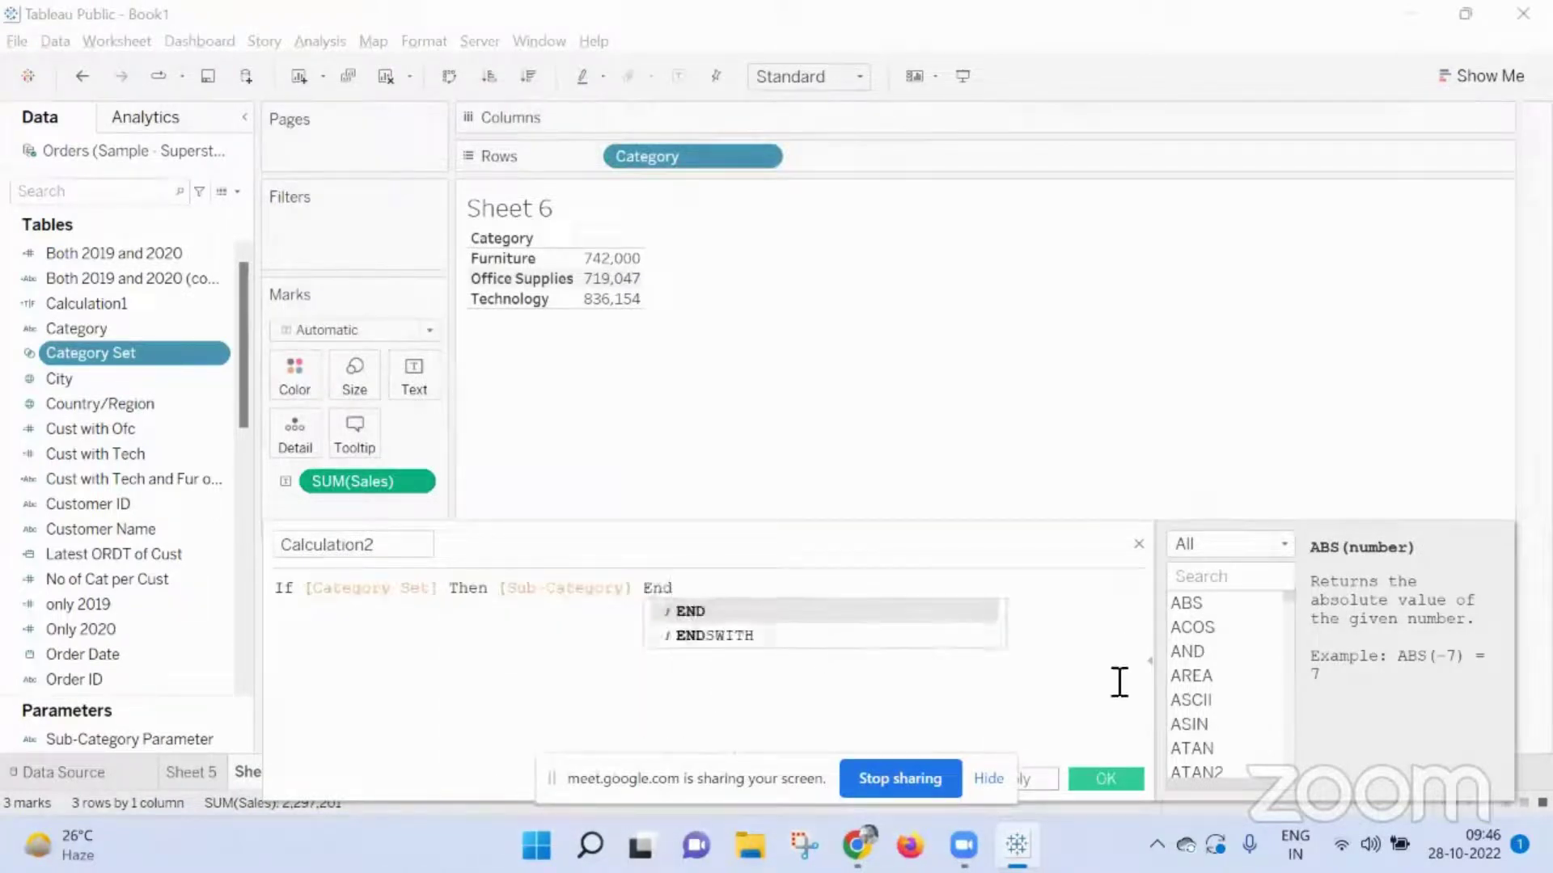
Step: Save Calculation2 and put it on Rows of a new Sheet 7, excluding Null
left_click(1106, 779)
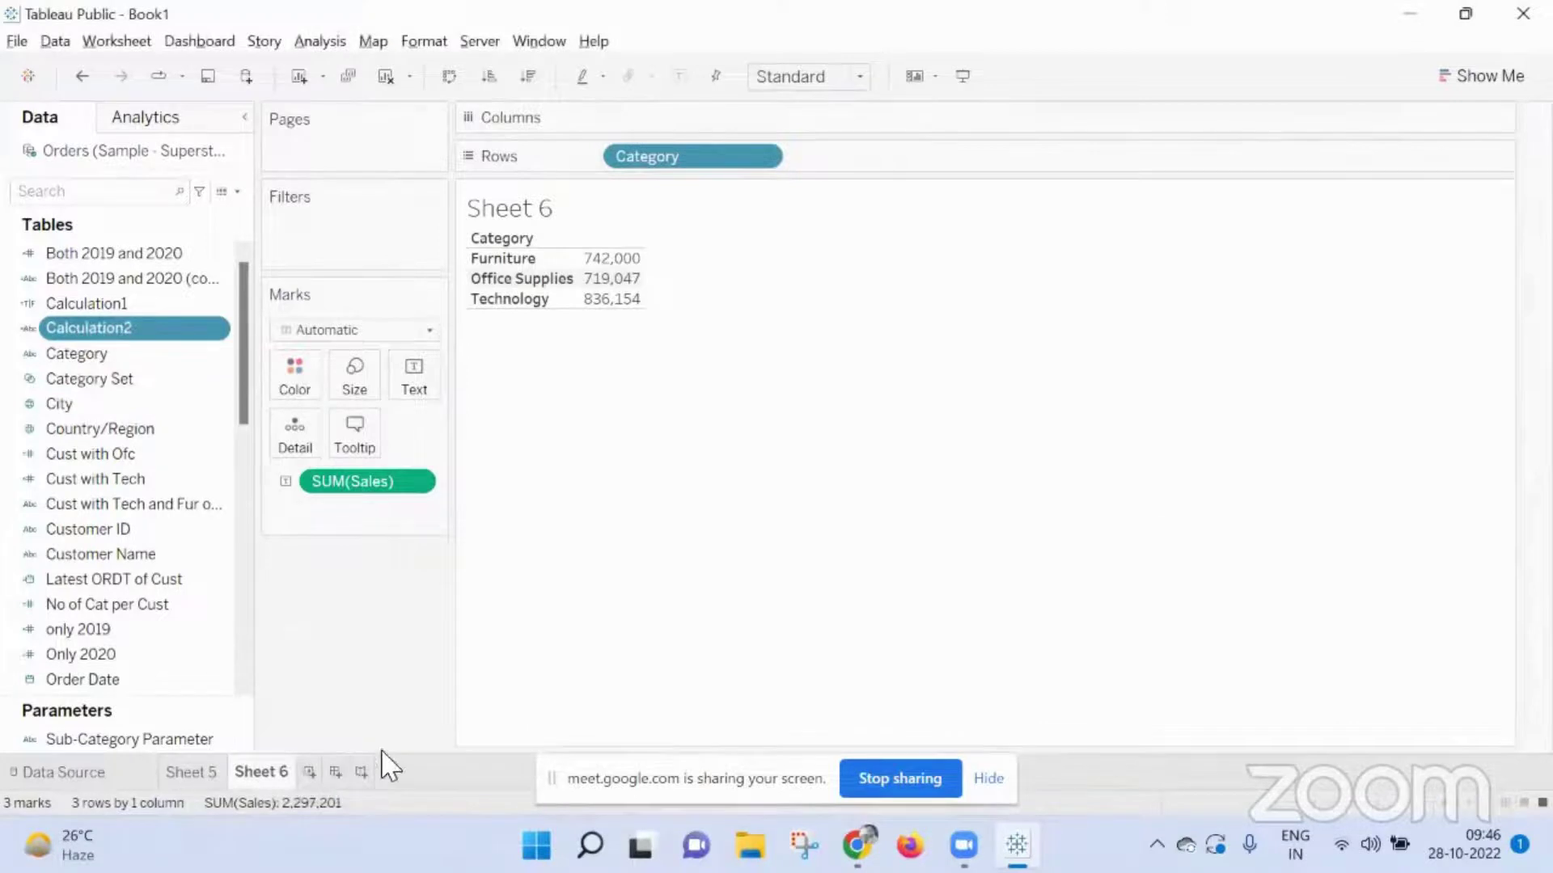
left_click(307, 773)
left_click_drag(125, 331, 742, 159)
right_click(495, 258)
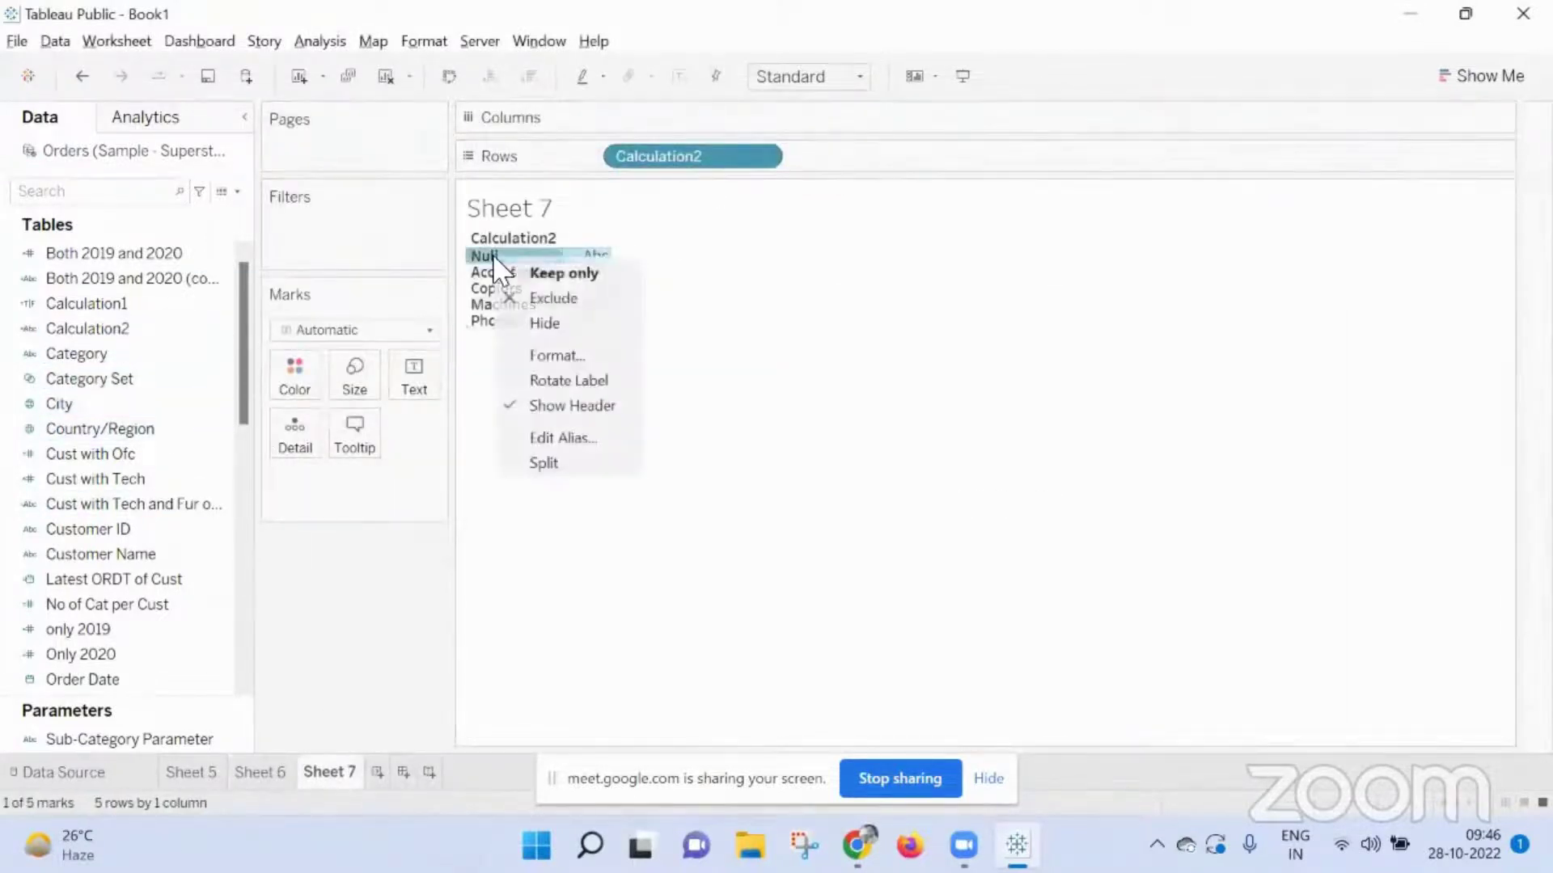
left_click(569, 300)
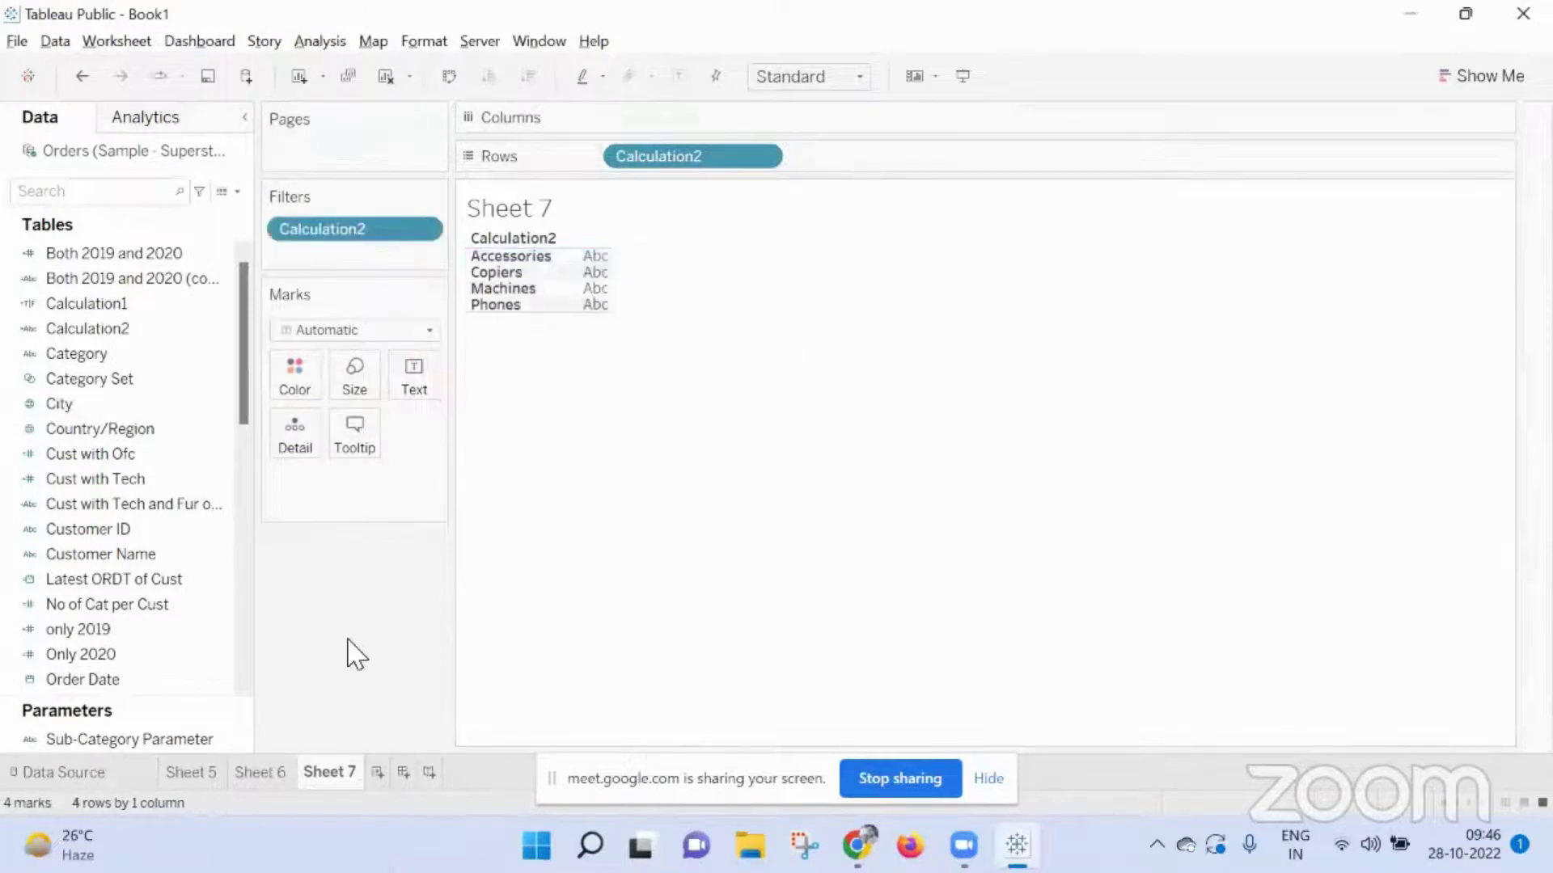
Step: Add SUM(Sales) as text to Sheet 7, then start a new dashboard
scroll(101, 550, "down", 5)
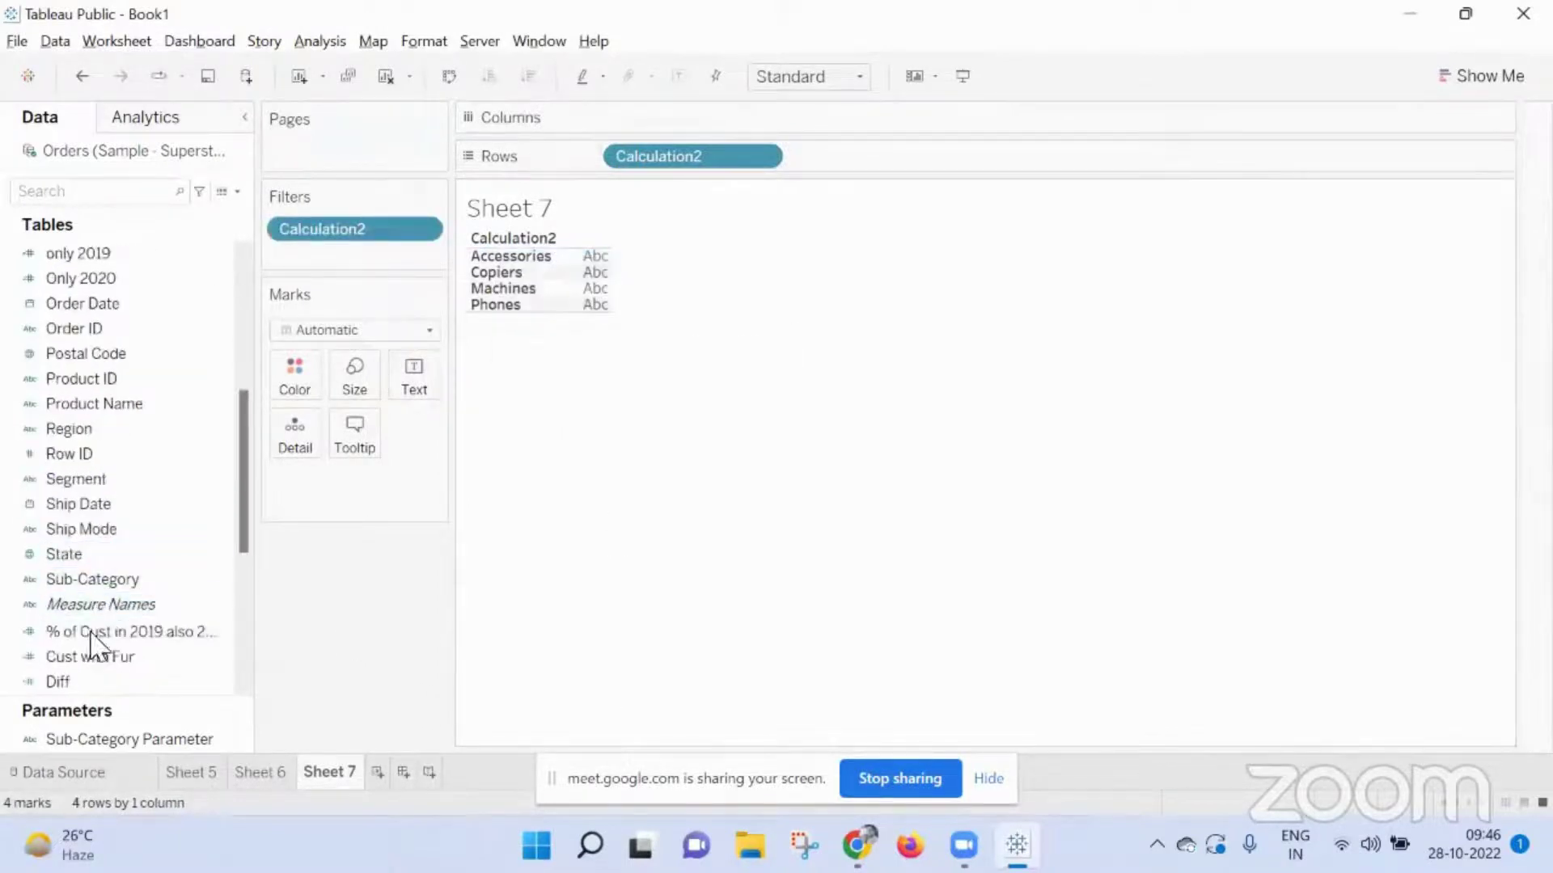
scroll(93, 606, "down", 4)
left_click_drag(81, 606, 420, 378)
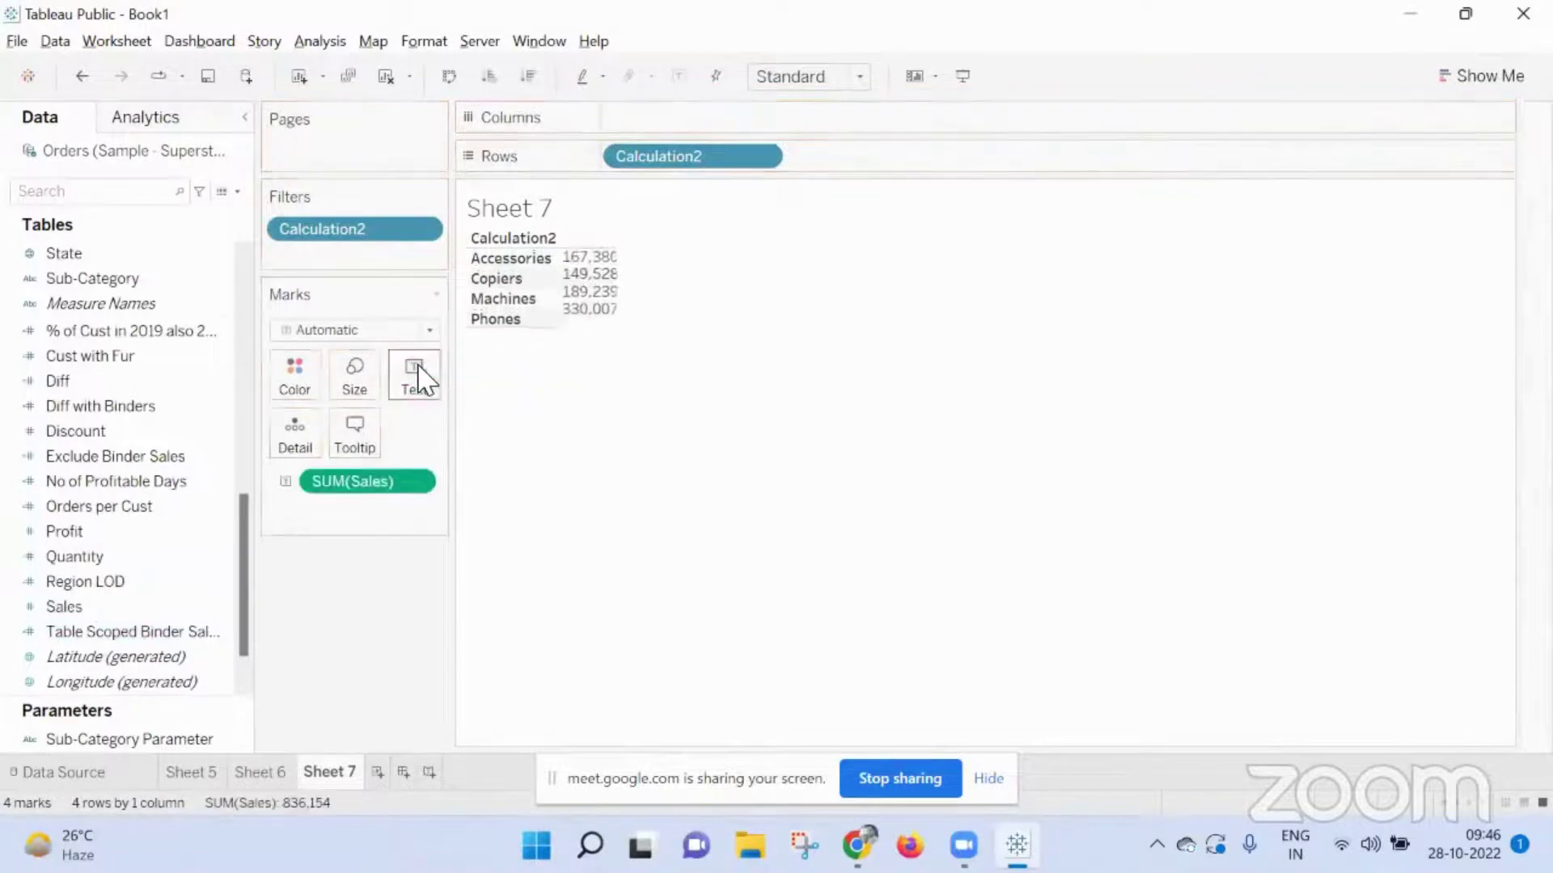
left_click(403, 771)
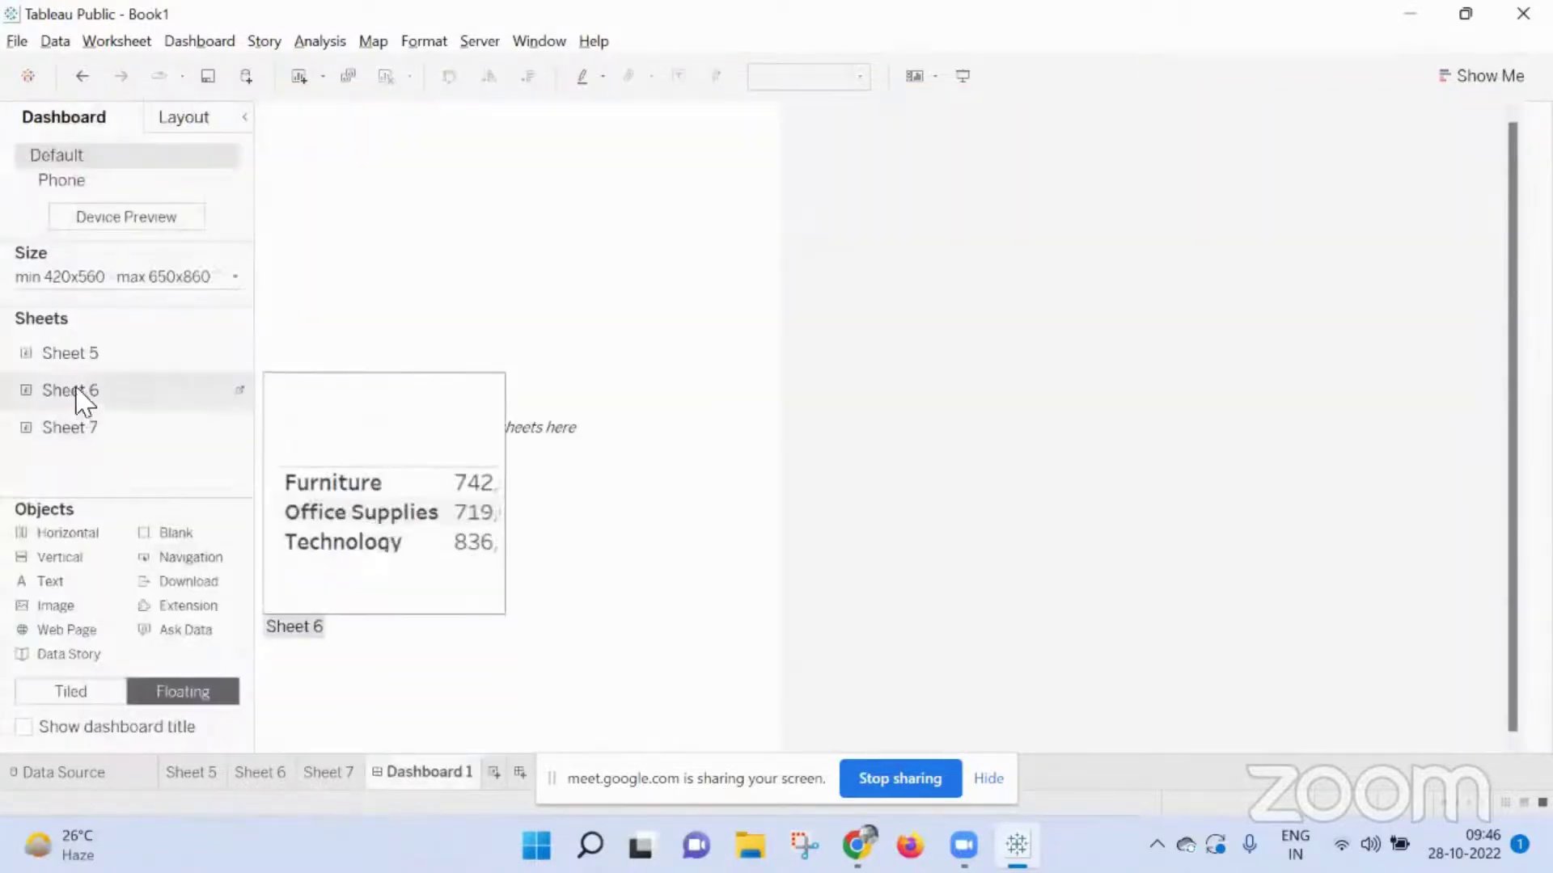
Step: Tile Sheet 6 on Dashboard 1 with Sheet 7 stacked below it
left_click_drag(81, 396, 416, 235)
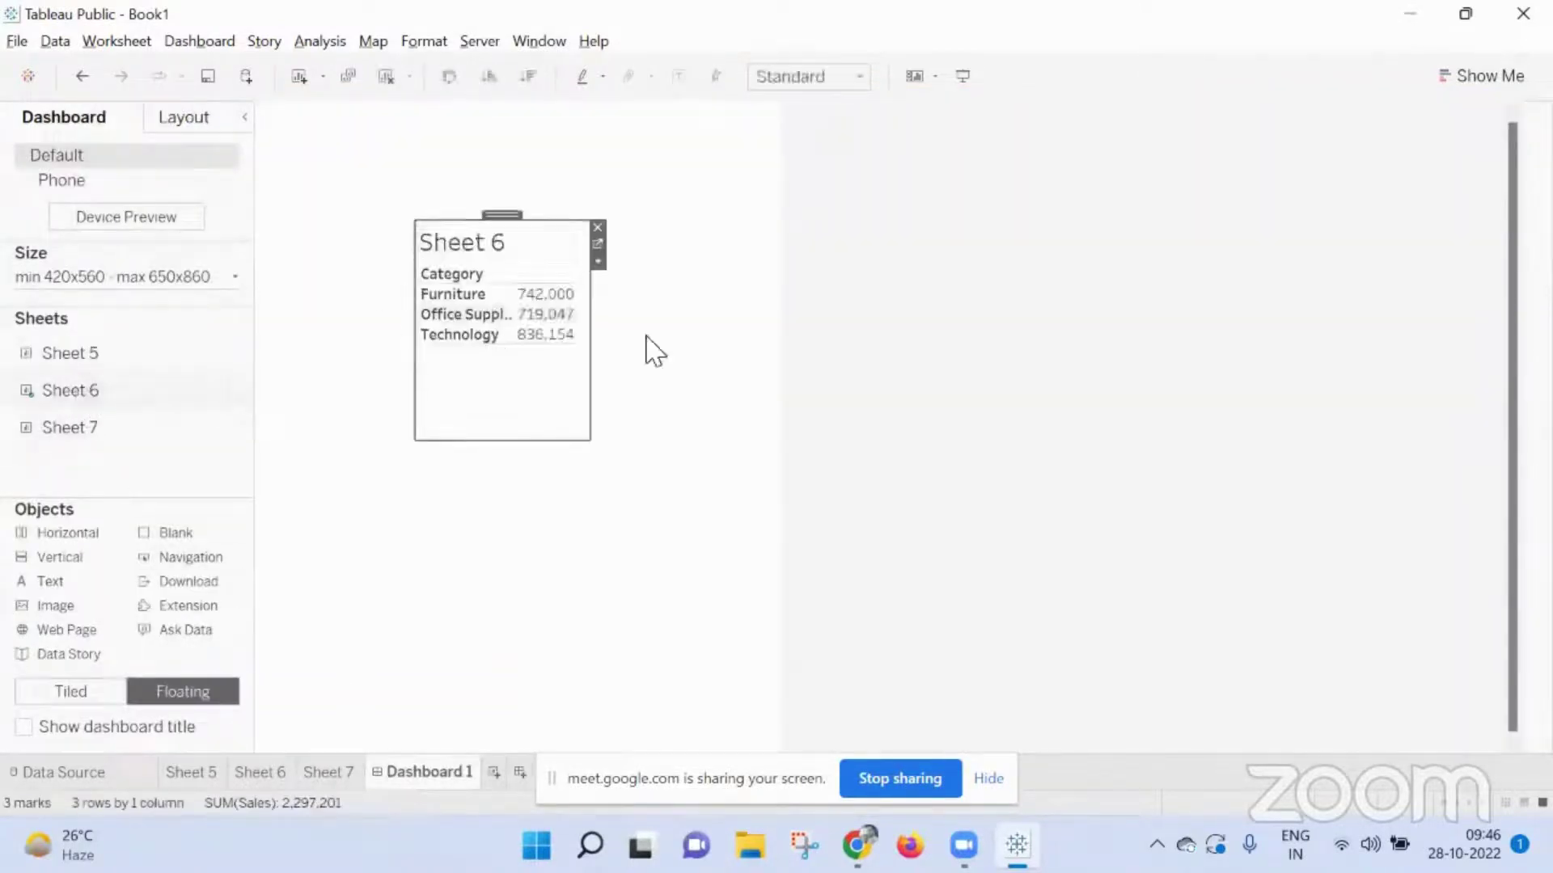
left_click(597, 227)
left_click(71, 691)
mouse_move(27, 385)
left_click_drag(27, 385, 360, 234)
left_click_drag(163, 428, 566, 534)
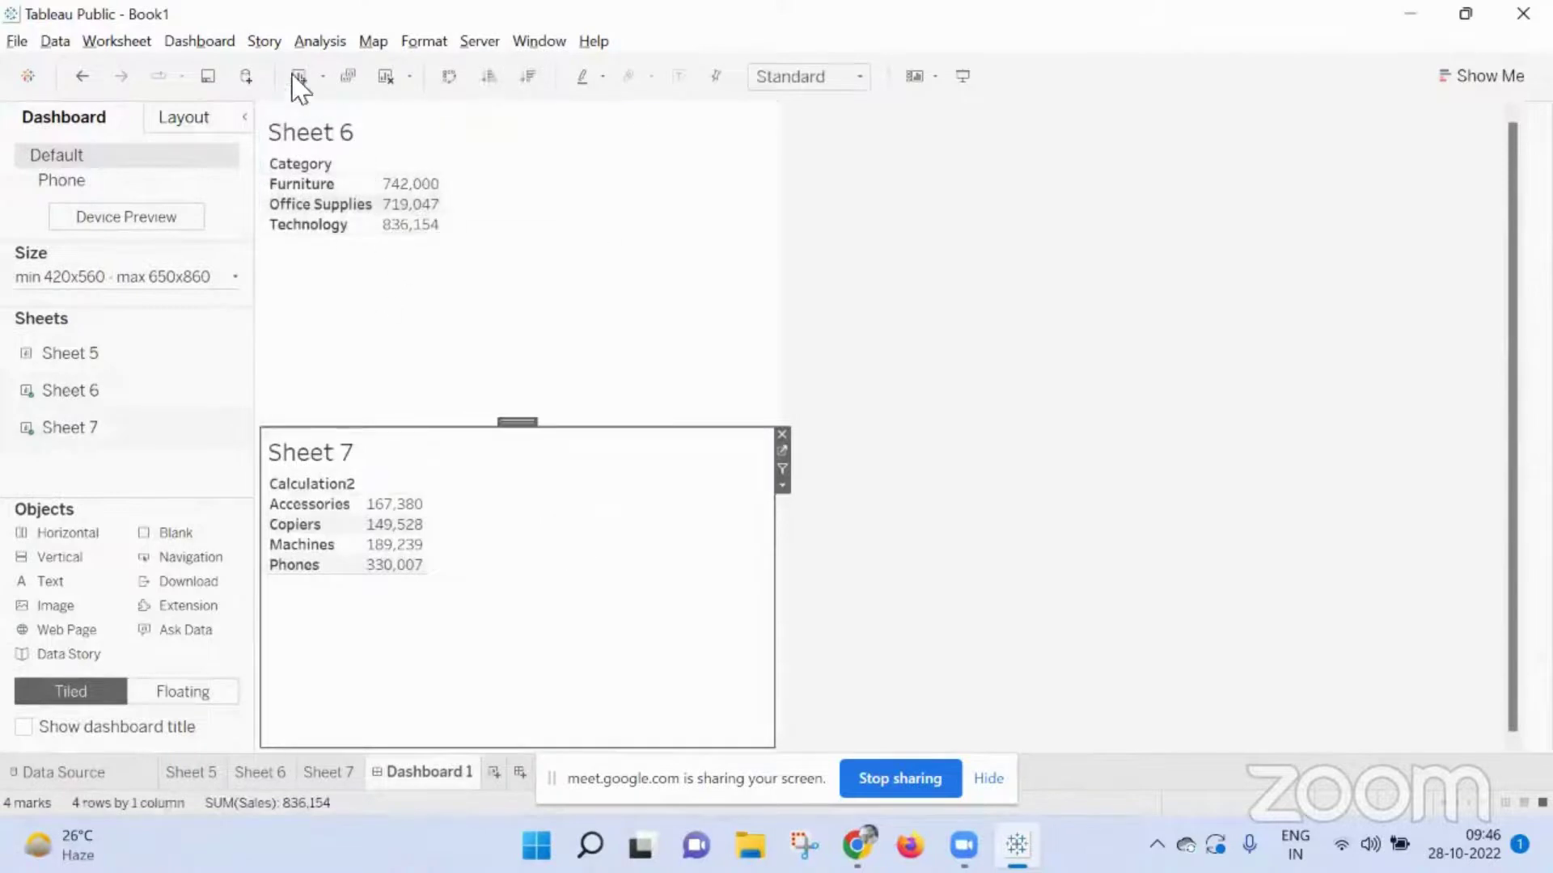
Step: Add a grand total row to Sheet 7 from the Analysis menu
left_click(200, 42)
key("Escape")
left_click(320, 42)
mouse_move(381, 259)
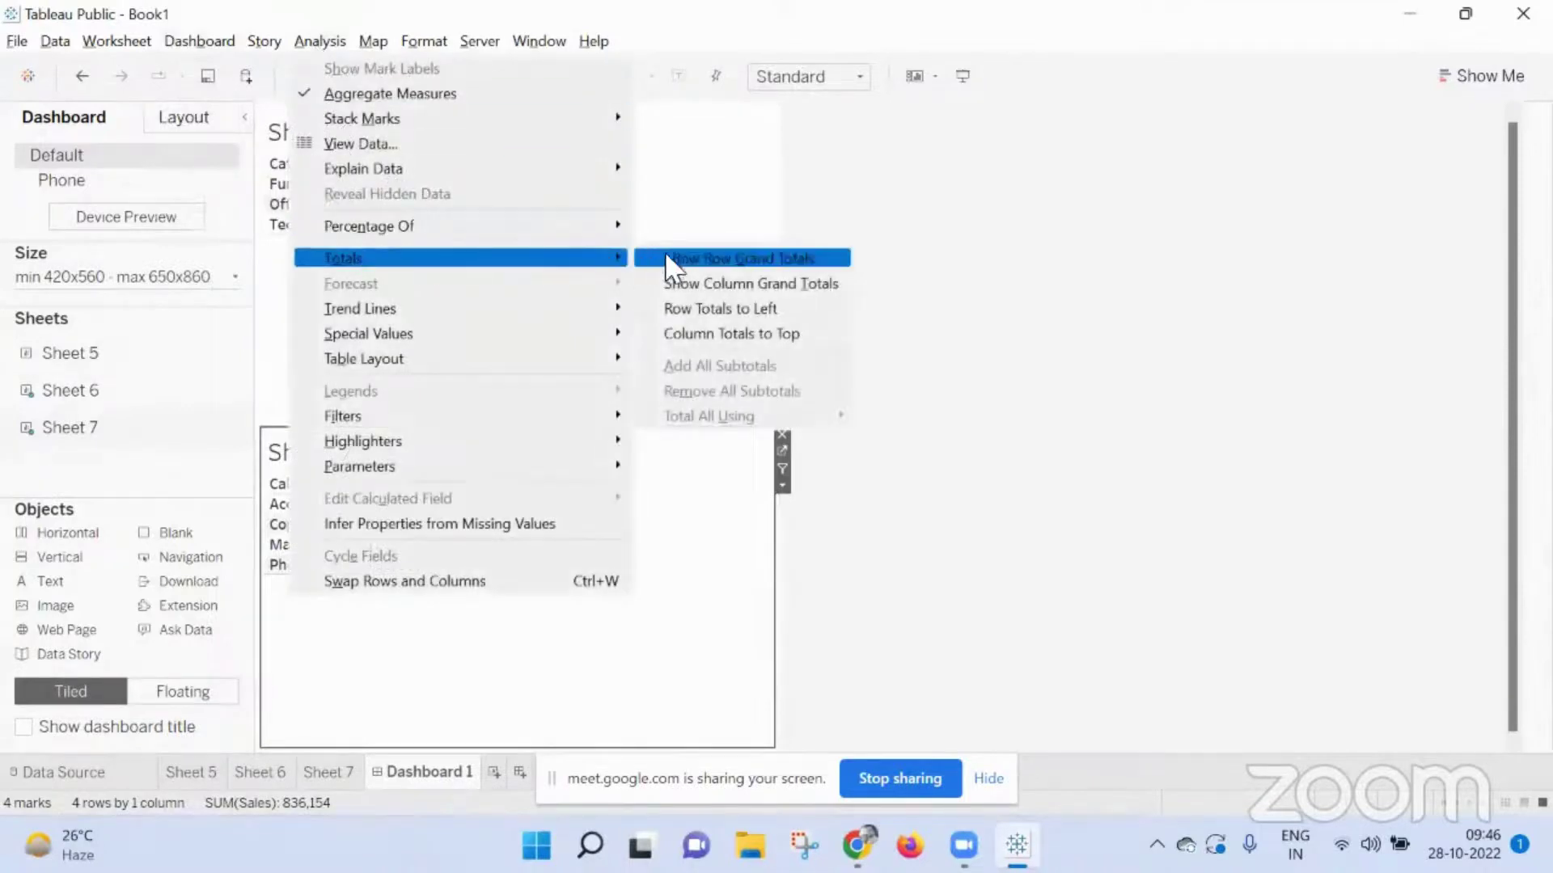
left_click(697, 285)
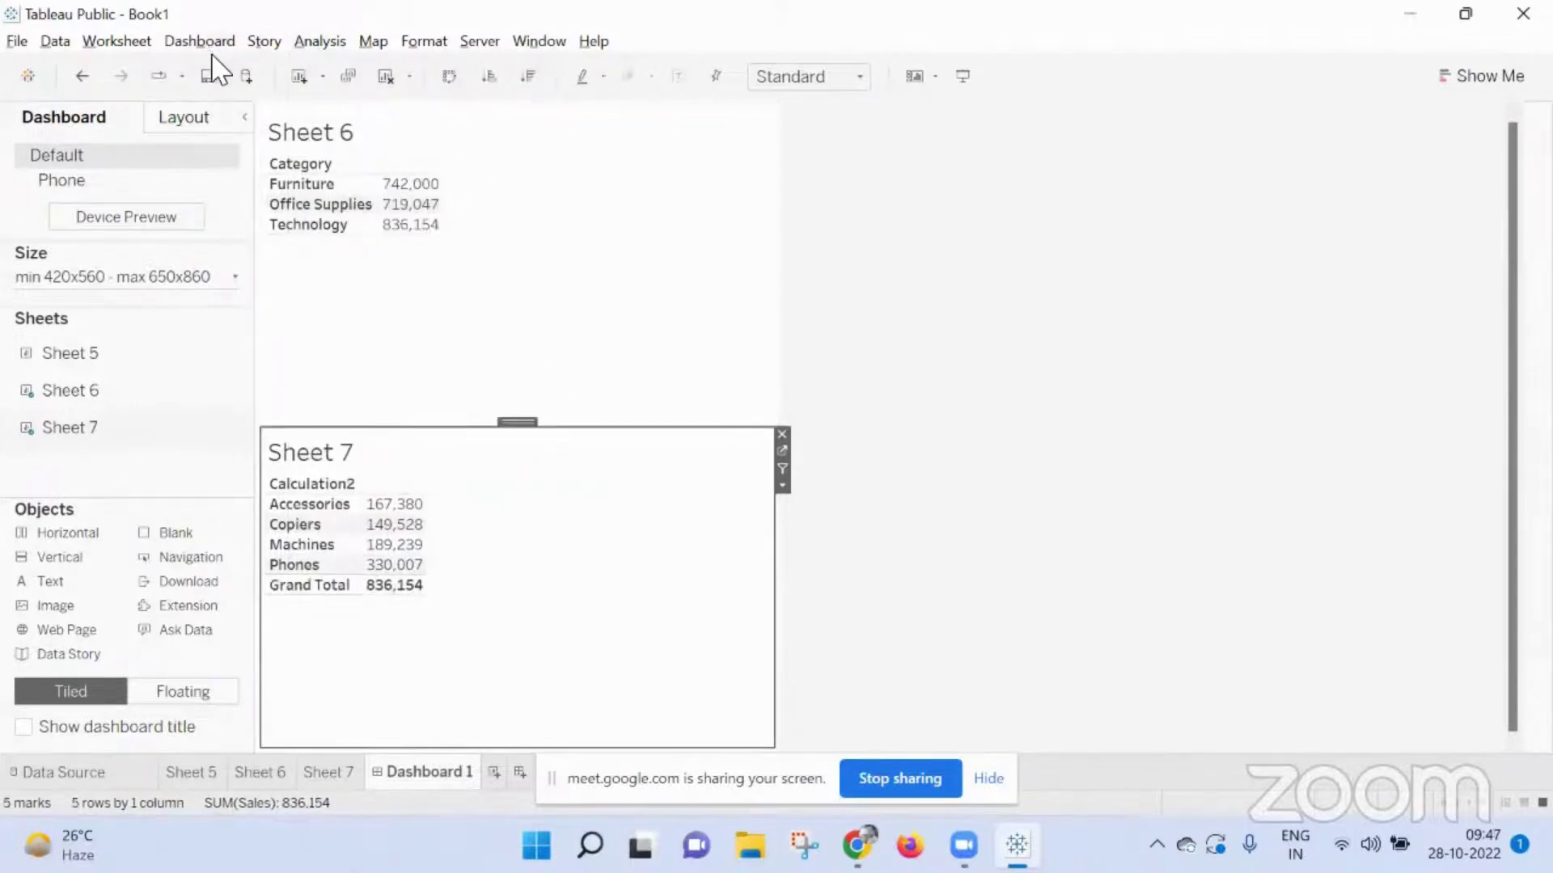
Step: Set both the Sheet 6 and Sheet 7 crosstabs to fit Entire View
left_click(588, 357)
left_click(783, 166)
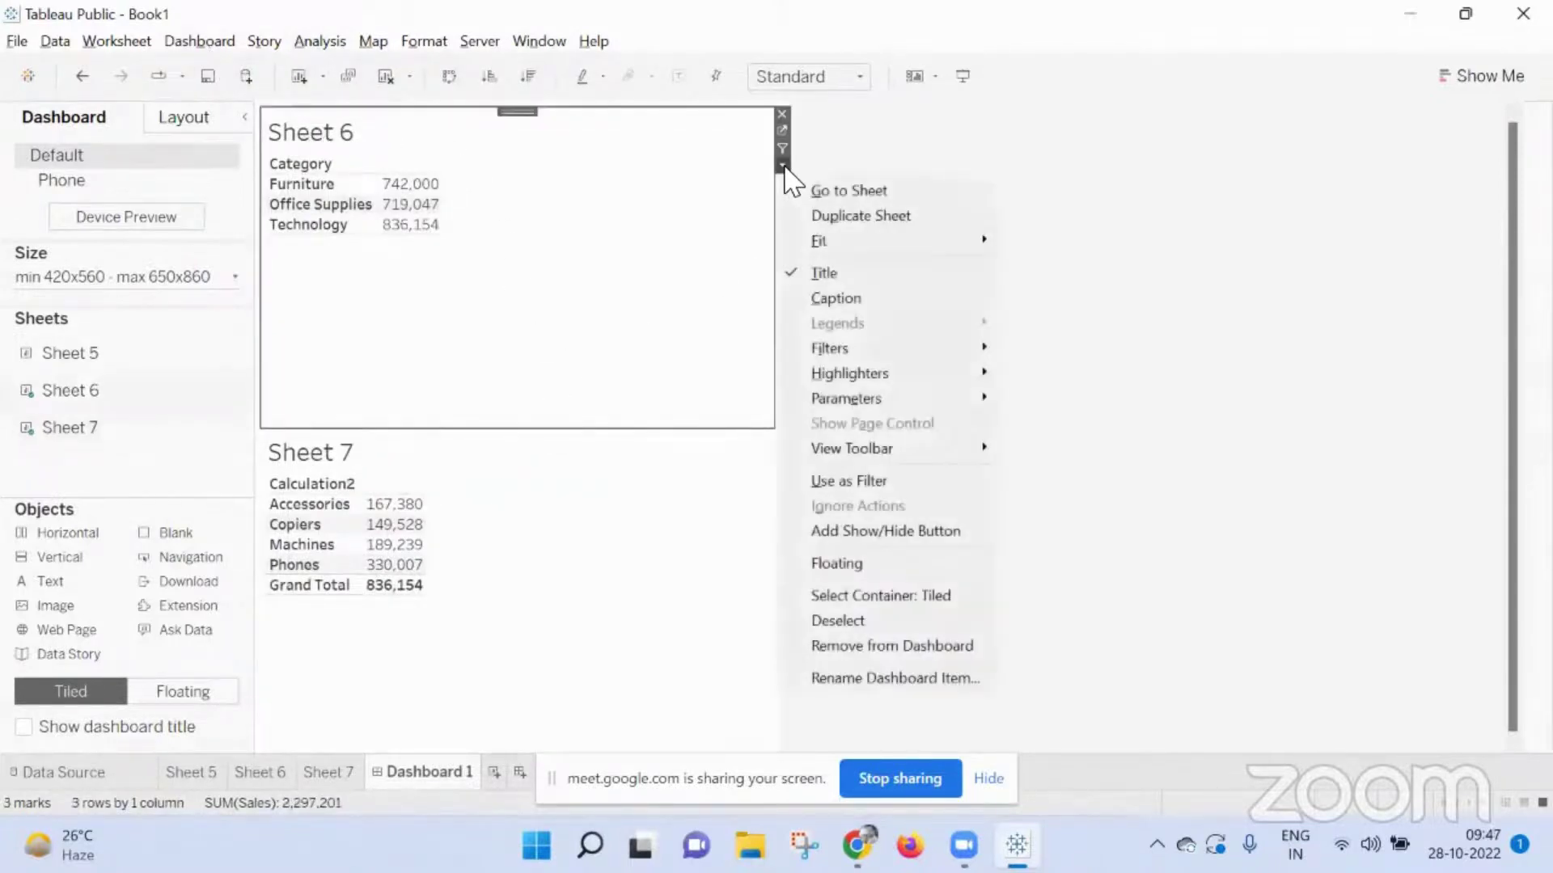
left_click(1115, 166)
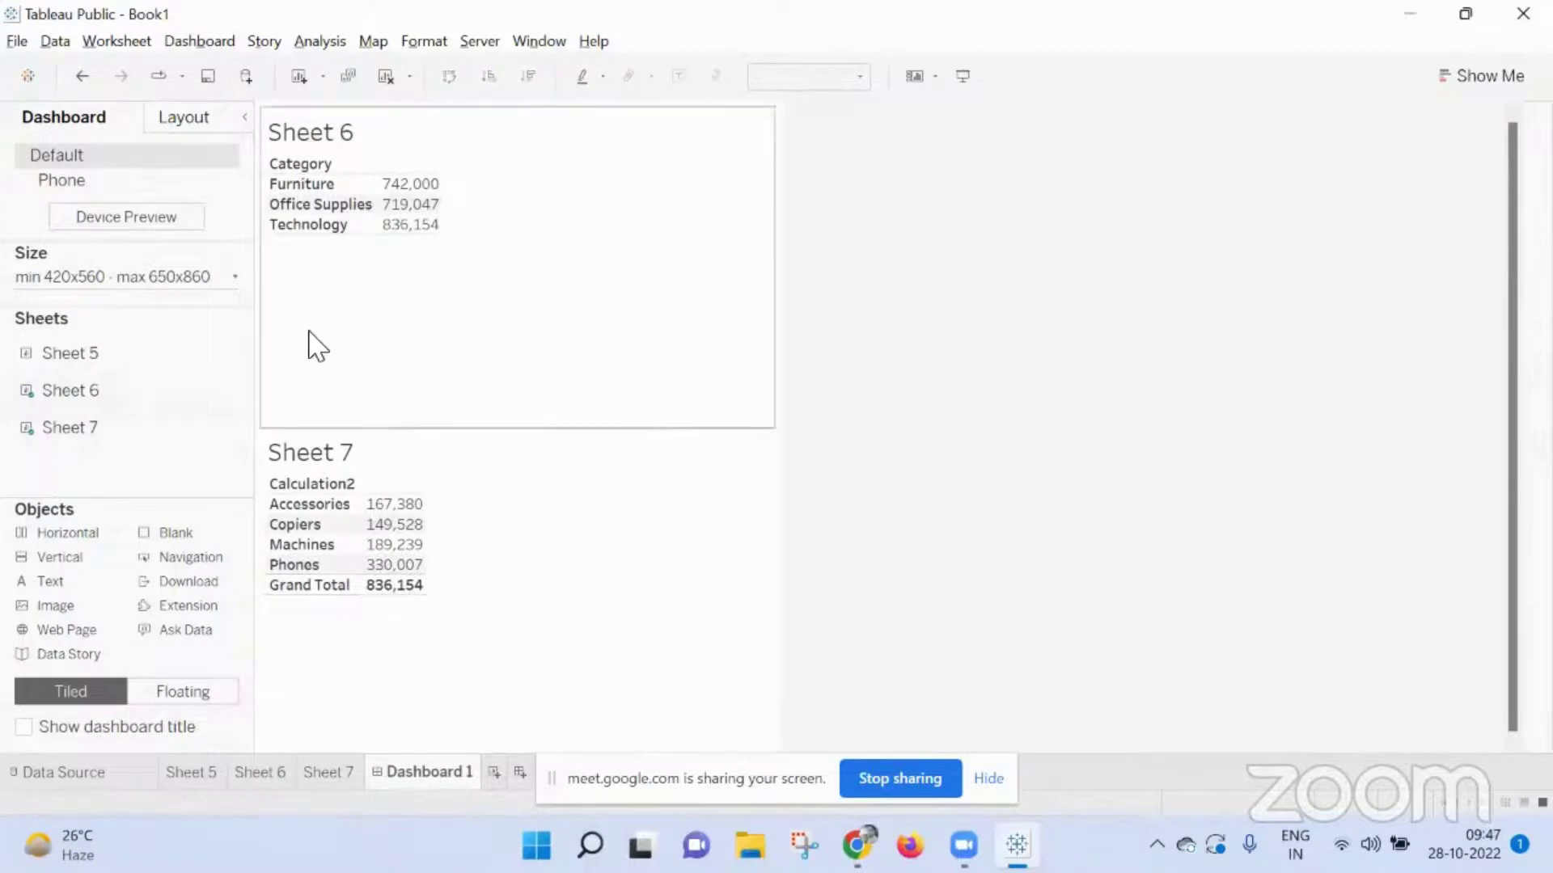
left_click(308, 346)
left_click(790, 76)
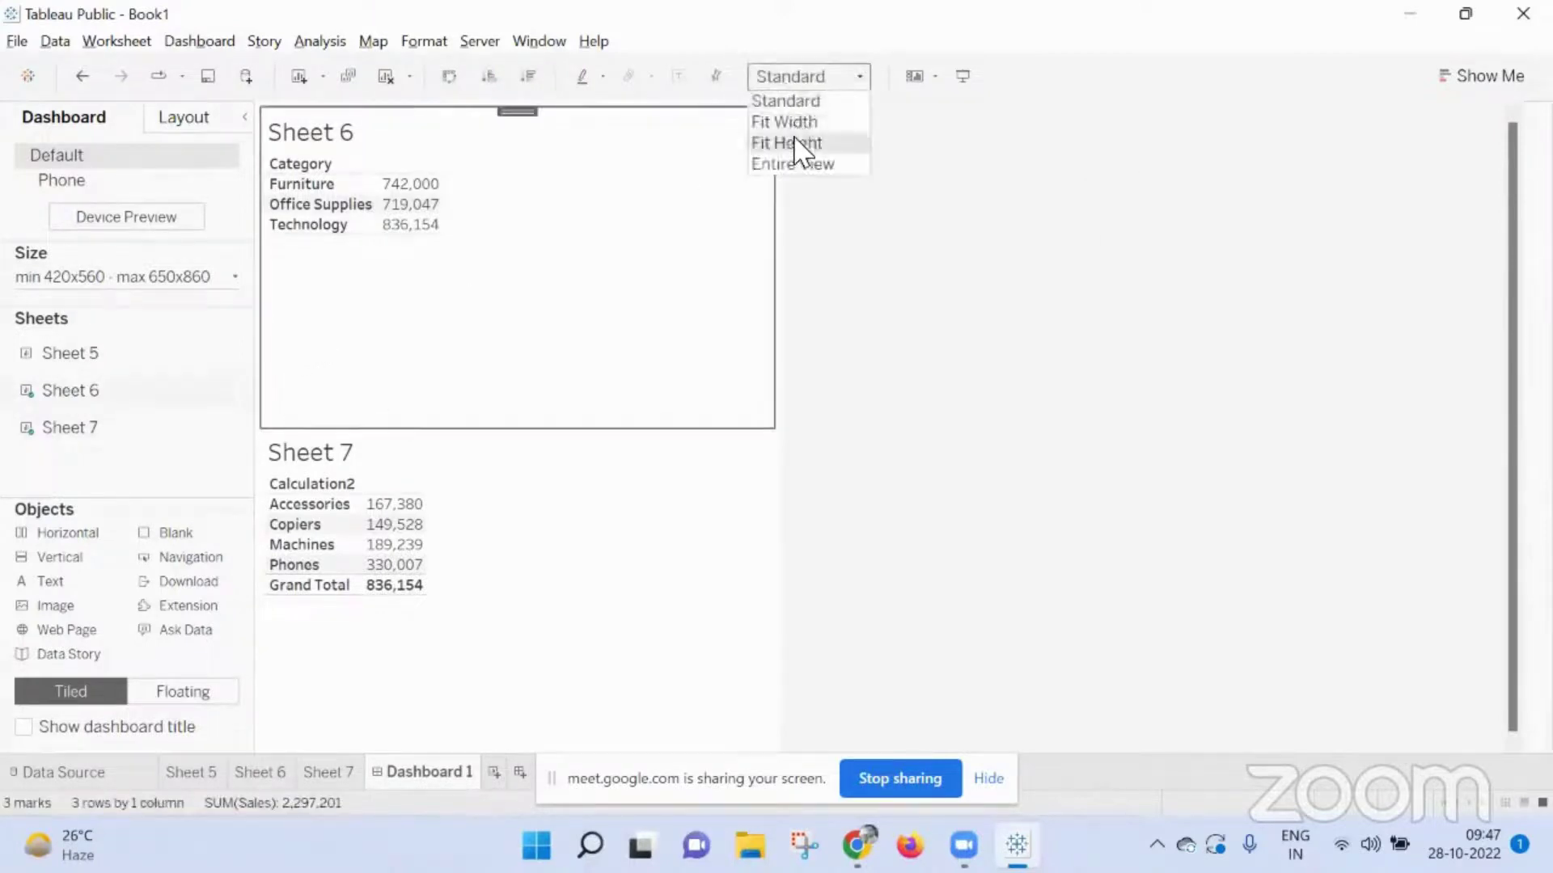
left_click(809, 186)
left_click(548, 570)
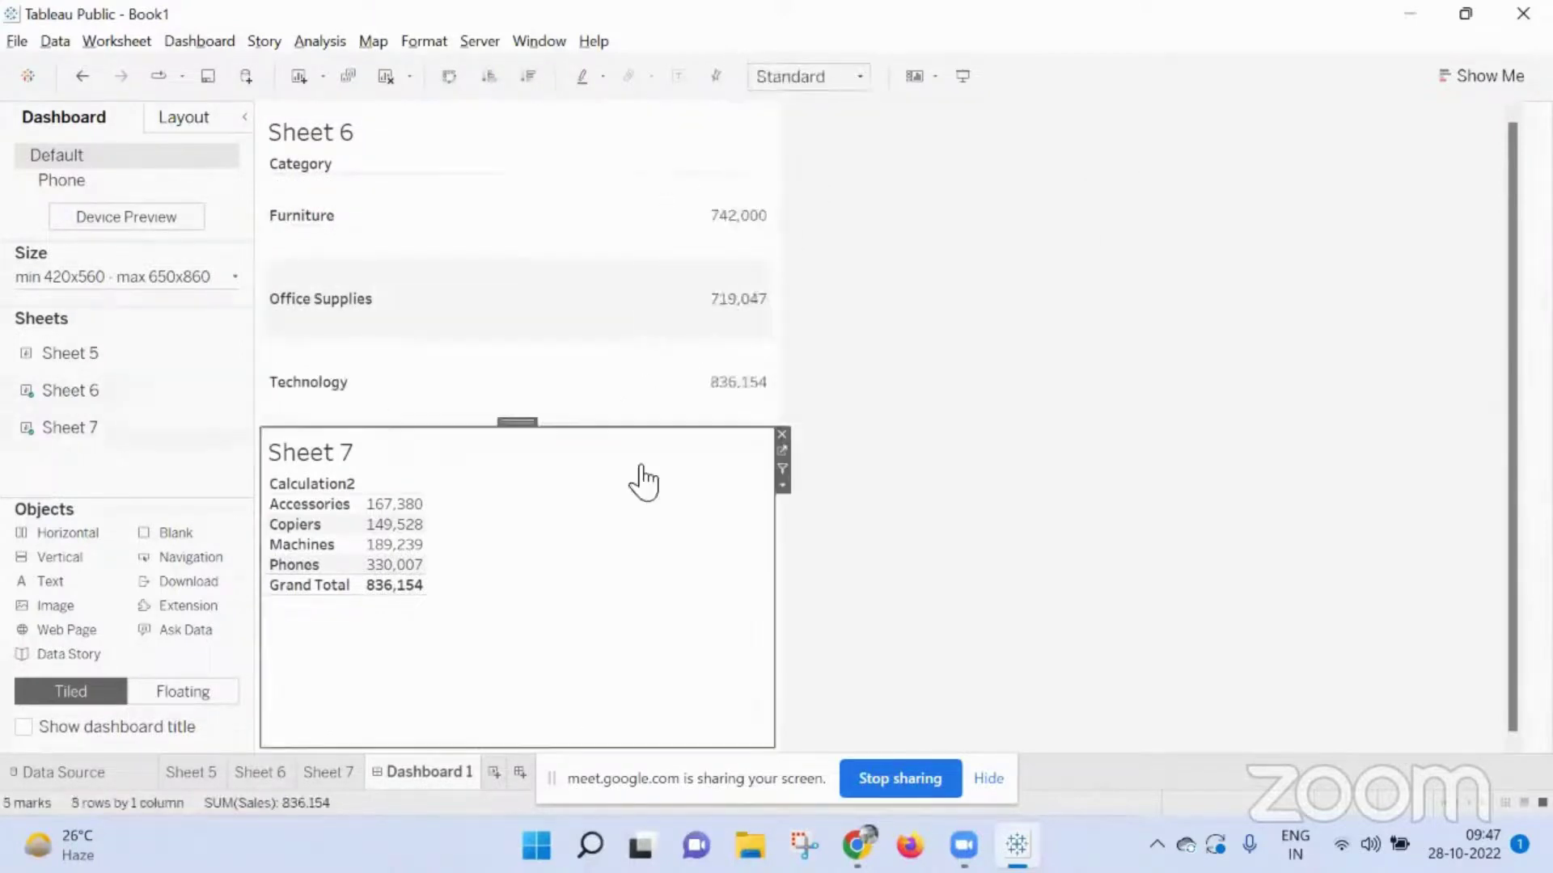
left_click(828, 79)
left_click(811, 172)
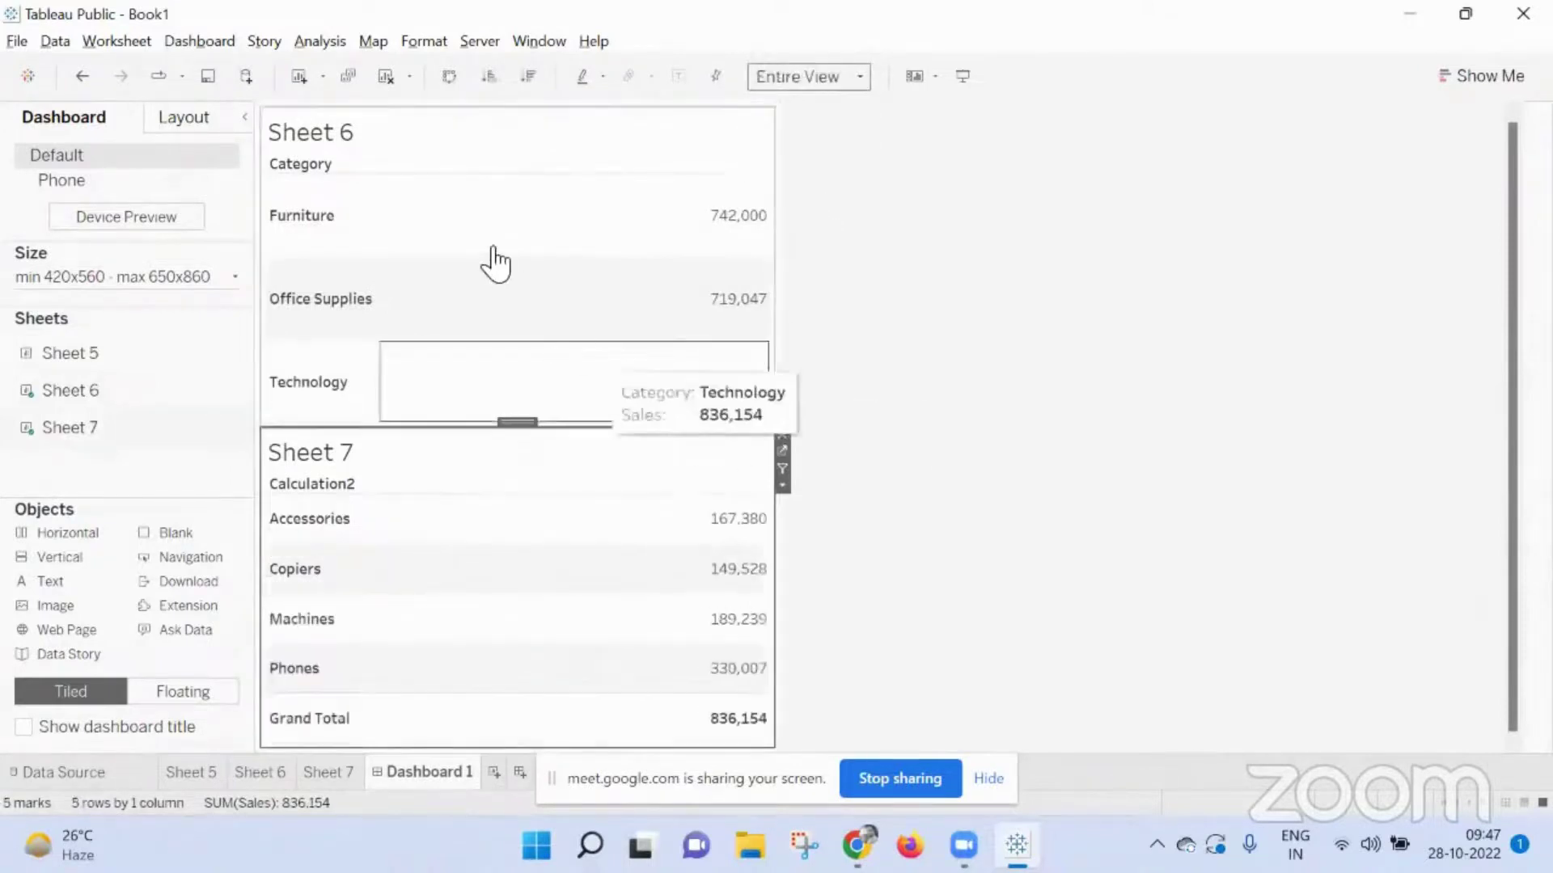
left_click(189, 38)
Step: Try a parameter action from Sheet 6 setting Sub-Category Parameter from Category, then abandon it
left_click(310, 274)
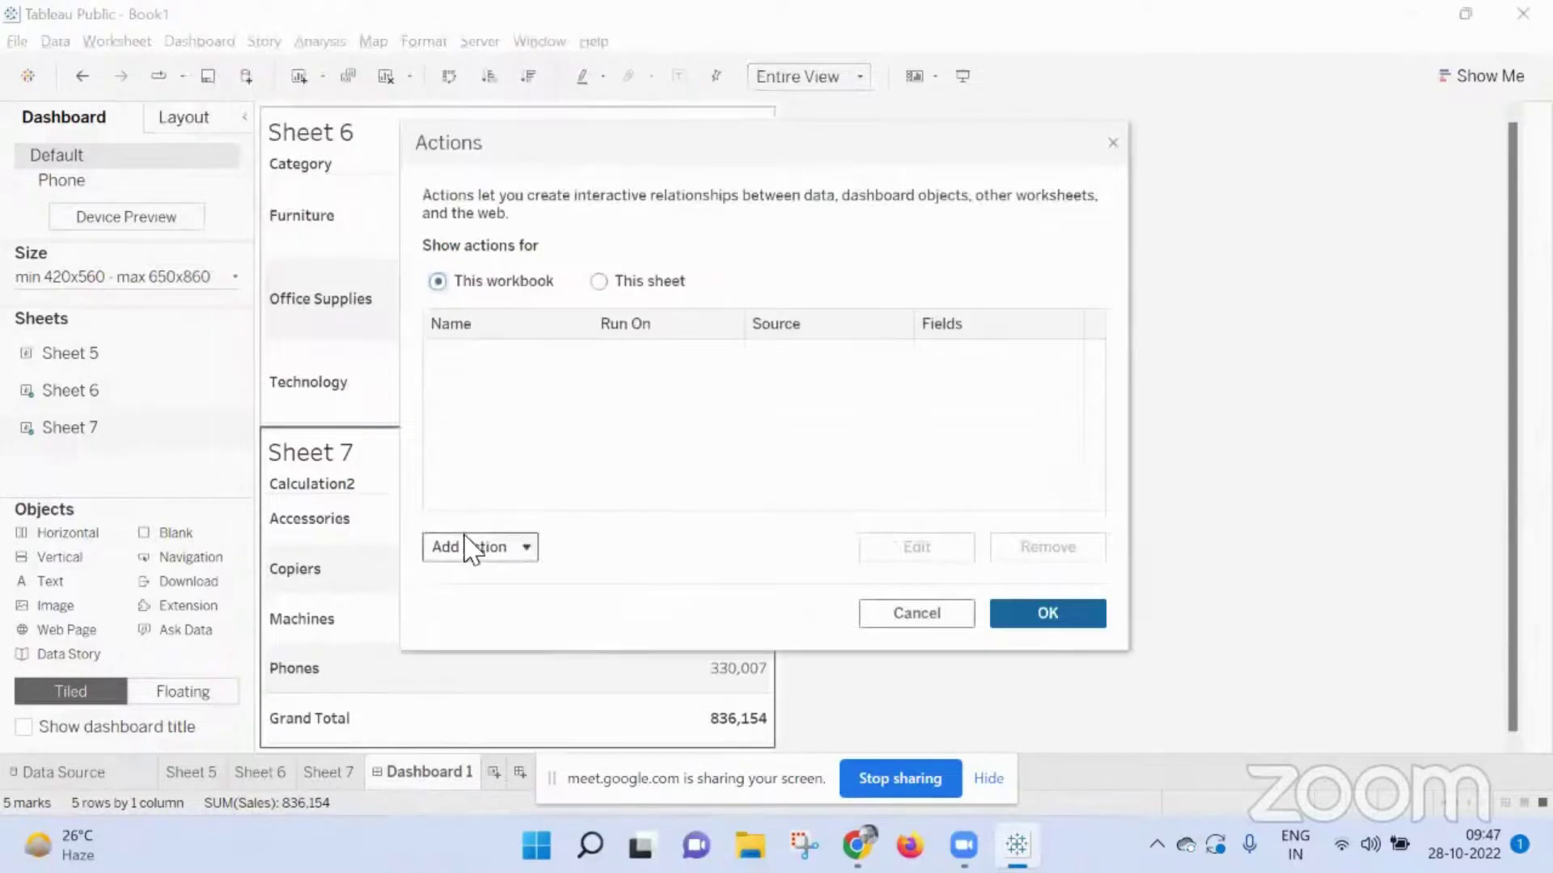
left_click(481, 547)
left_click(515, 488)
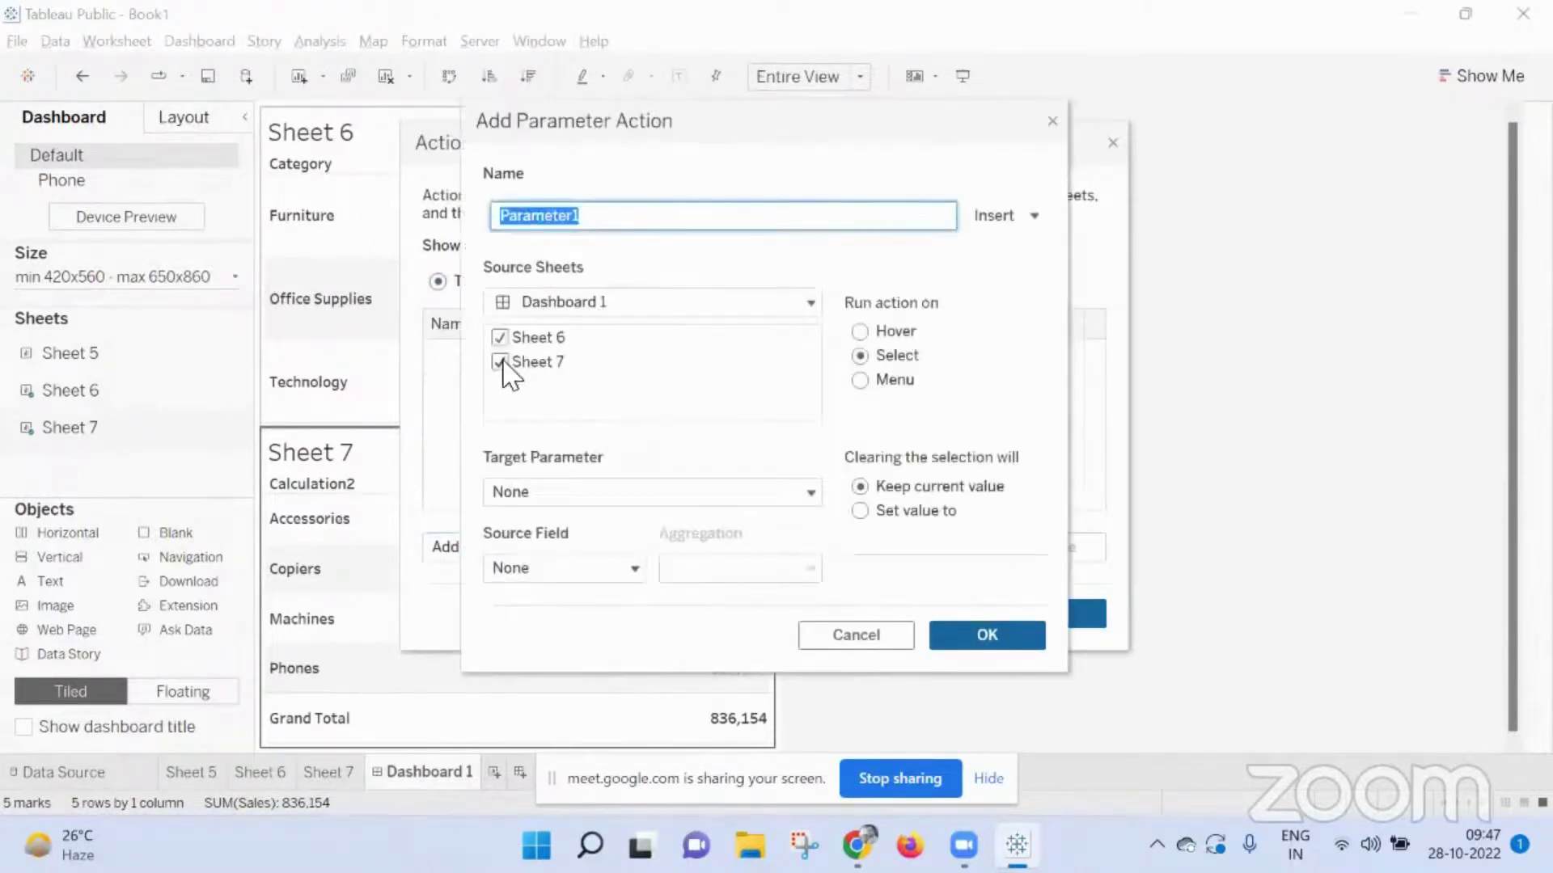
left_click(507, 363)
left_click(553, 498)
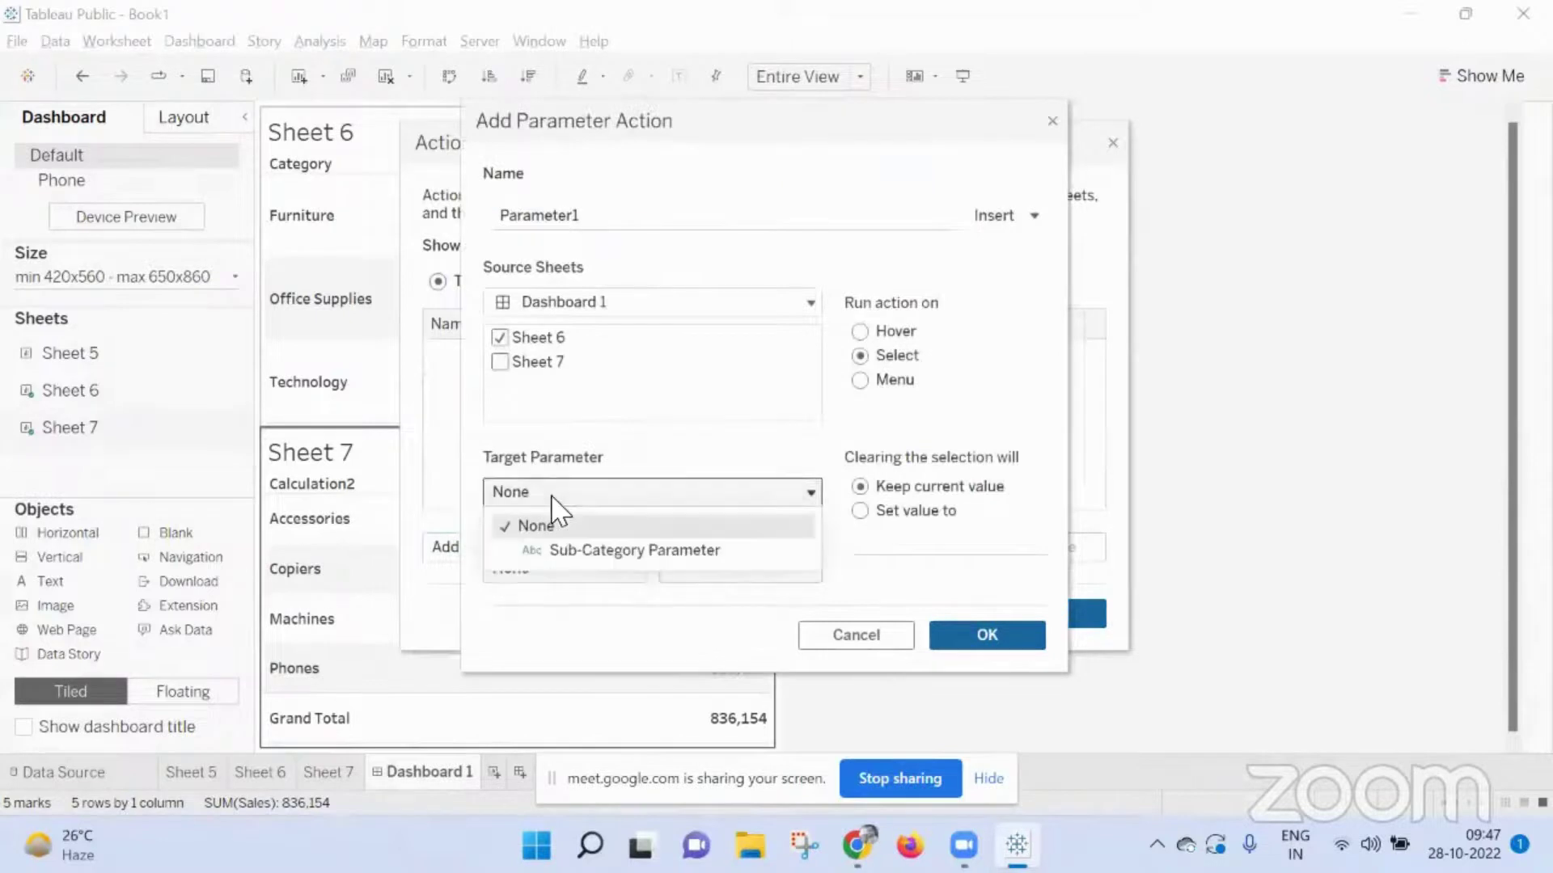
left_click(588, 552)
left_click(558, 569)
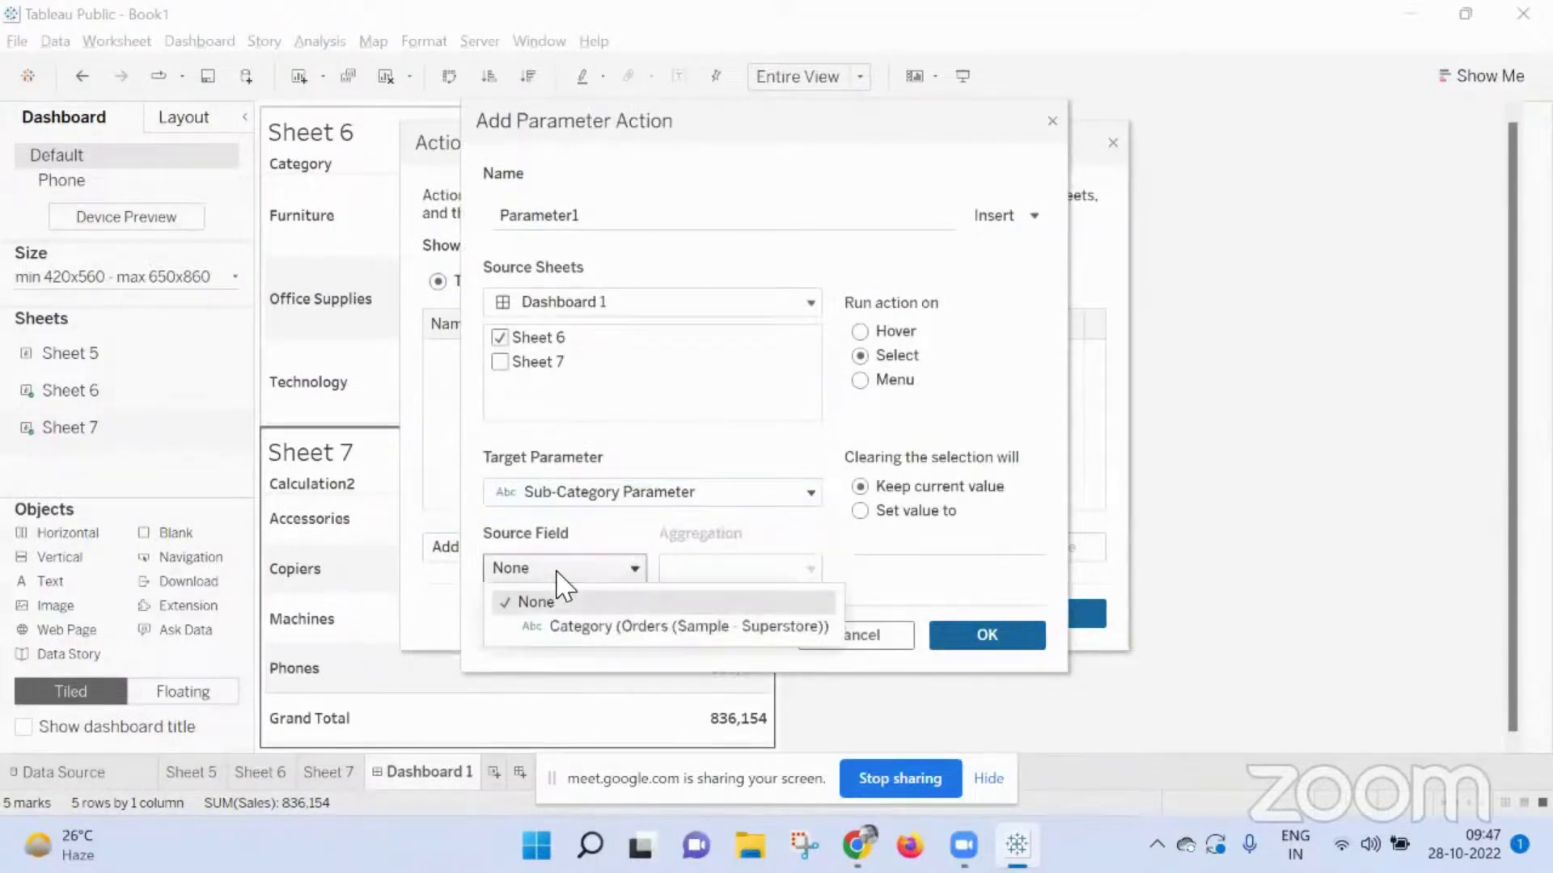
left_click(599, 628)
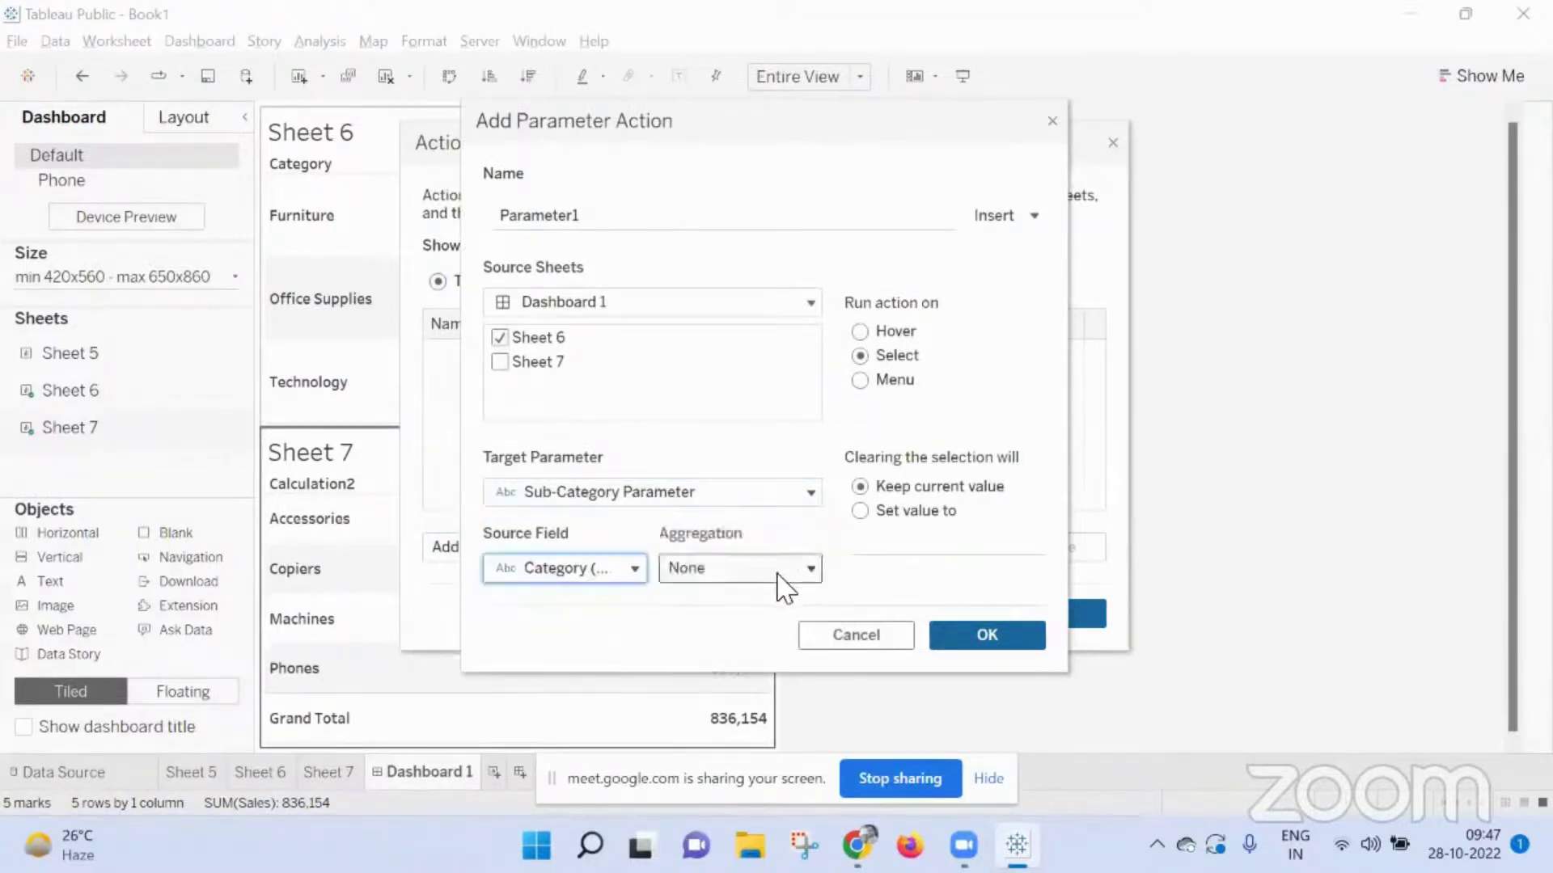
left_click(1051, 123)
Step: Add a Change Set Values action from Sheet 6 targeting Category Set, removing all values on clear
left_click(477, 548)
left_click(539, 513)
left_click(496, 334)
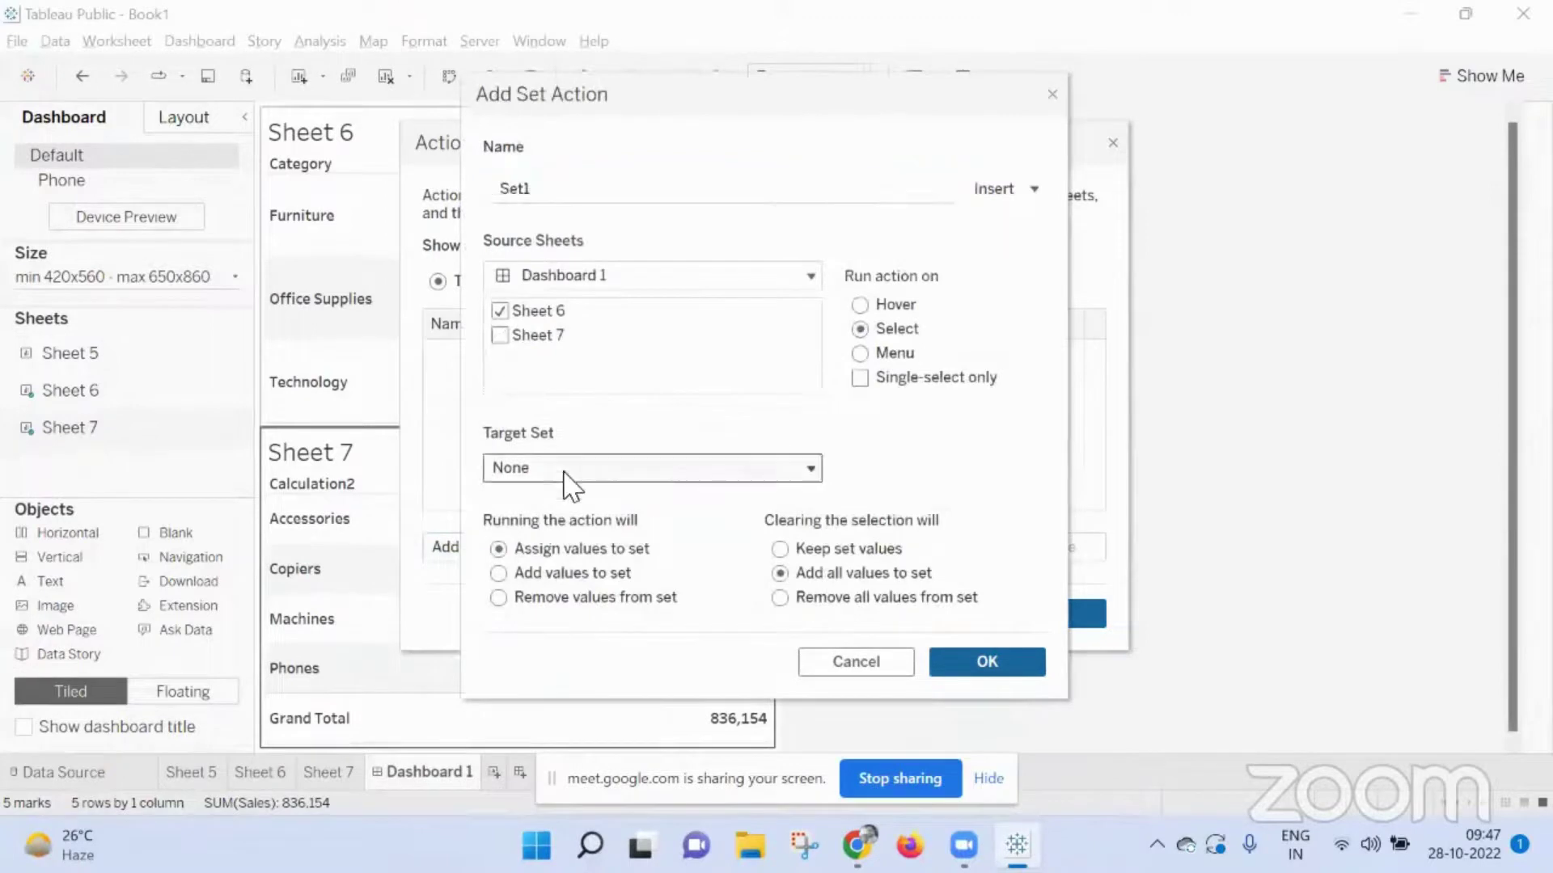
left_click(566, 471)
mouse_move(594, 529)
left_click(873, 530)
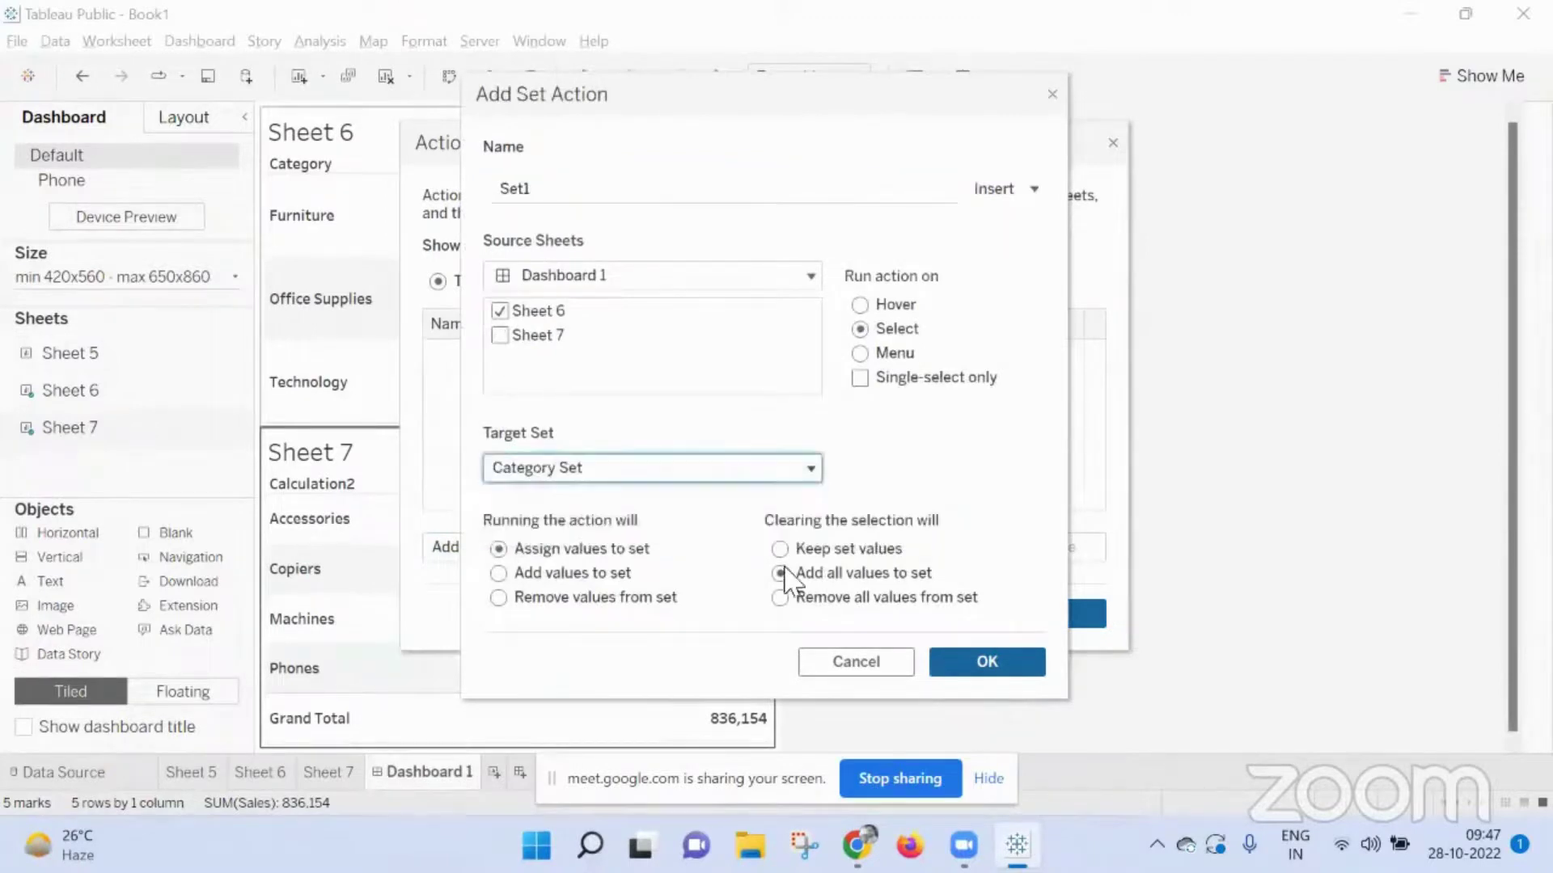
left_click(780, 597)
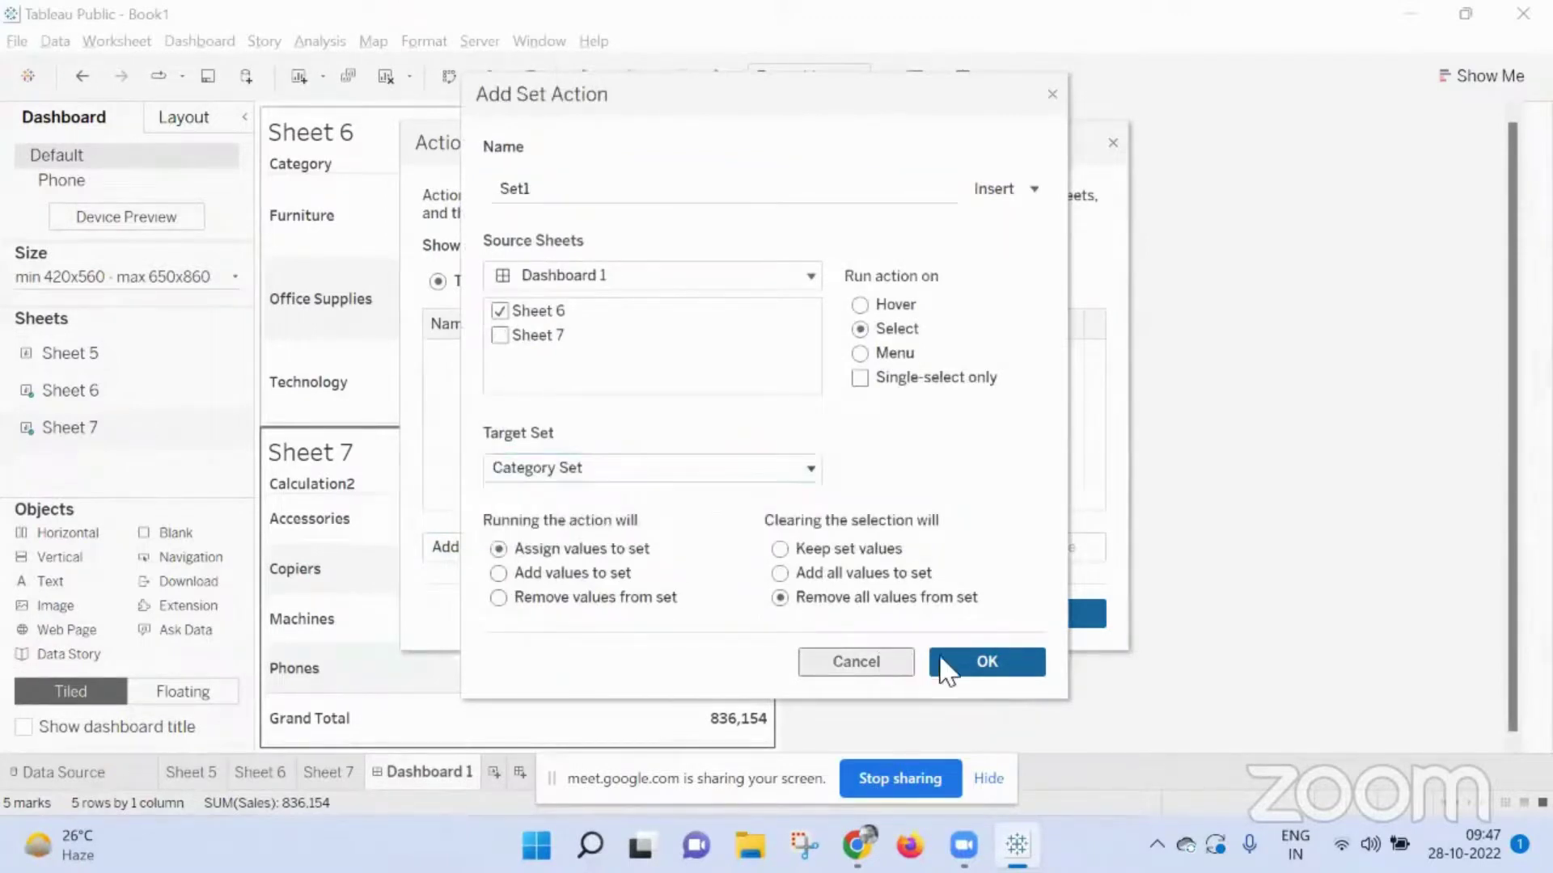
left_click(980, 662)
left_click(1035, 614)
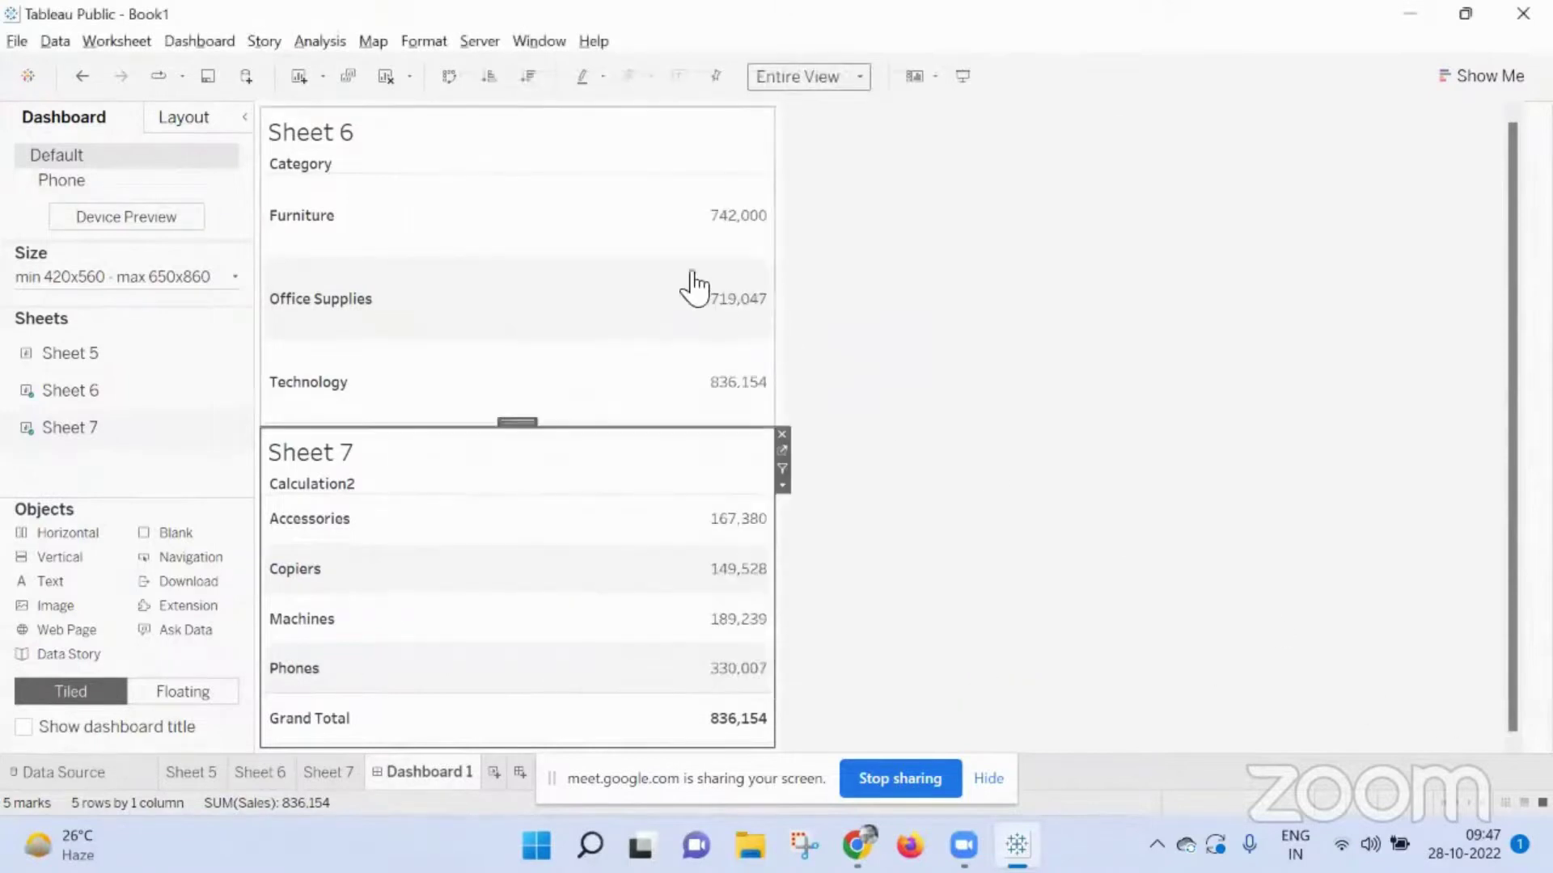
Step: Select Furniture, Office Supplies, then Technology; Technology shows Phones 330,007 and Grand Total 836,154
left_click(323, 226)
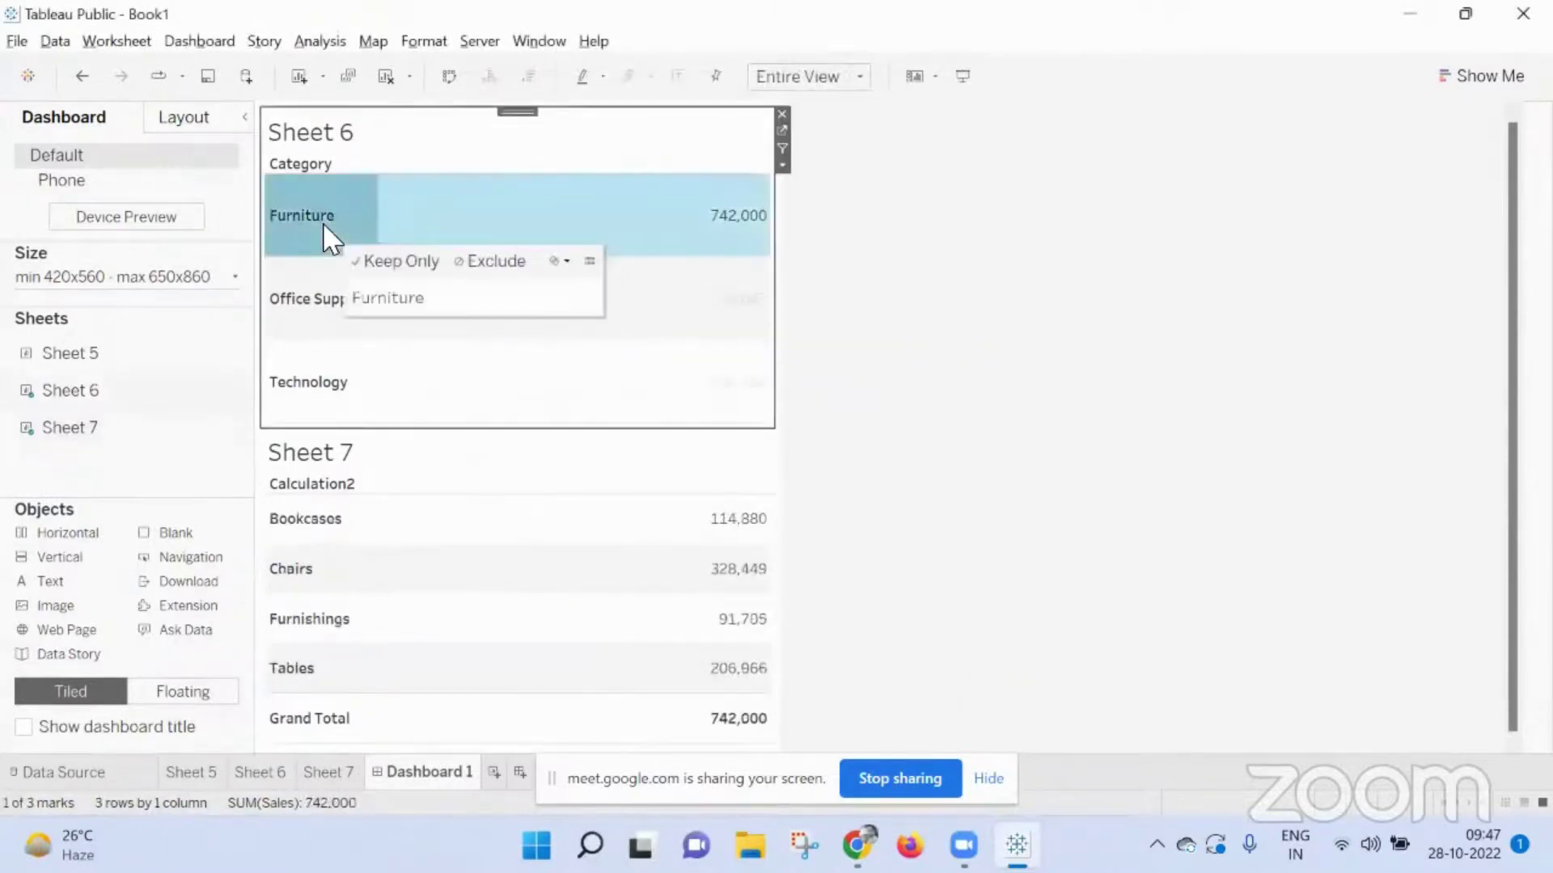
left_click(323, 224)
mouse_move(503, 338)
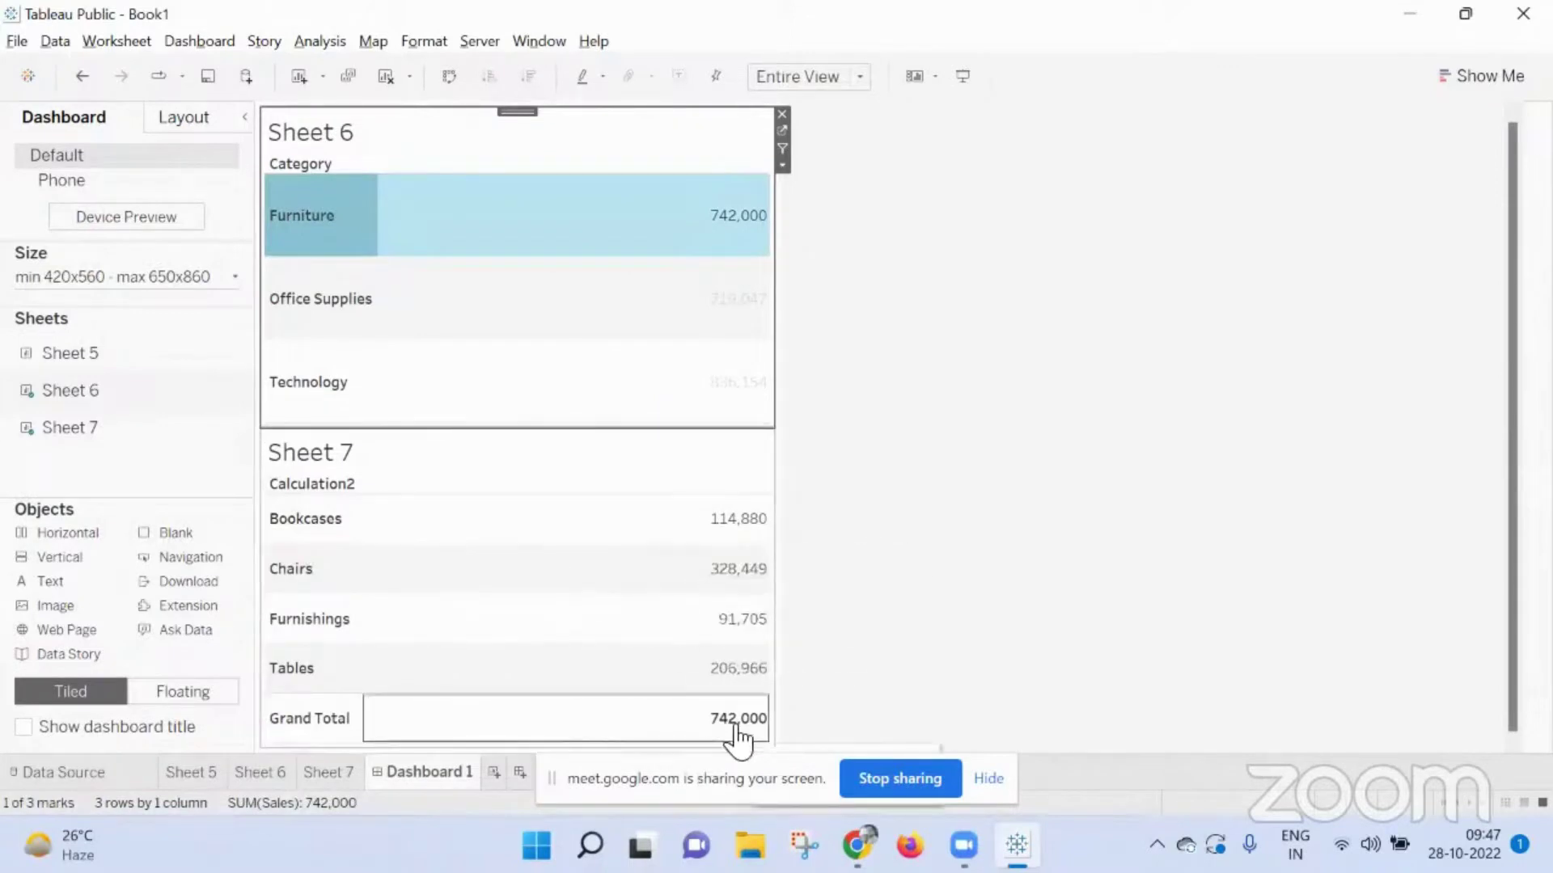
left_click(313, 323)
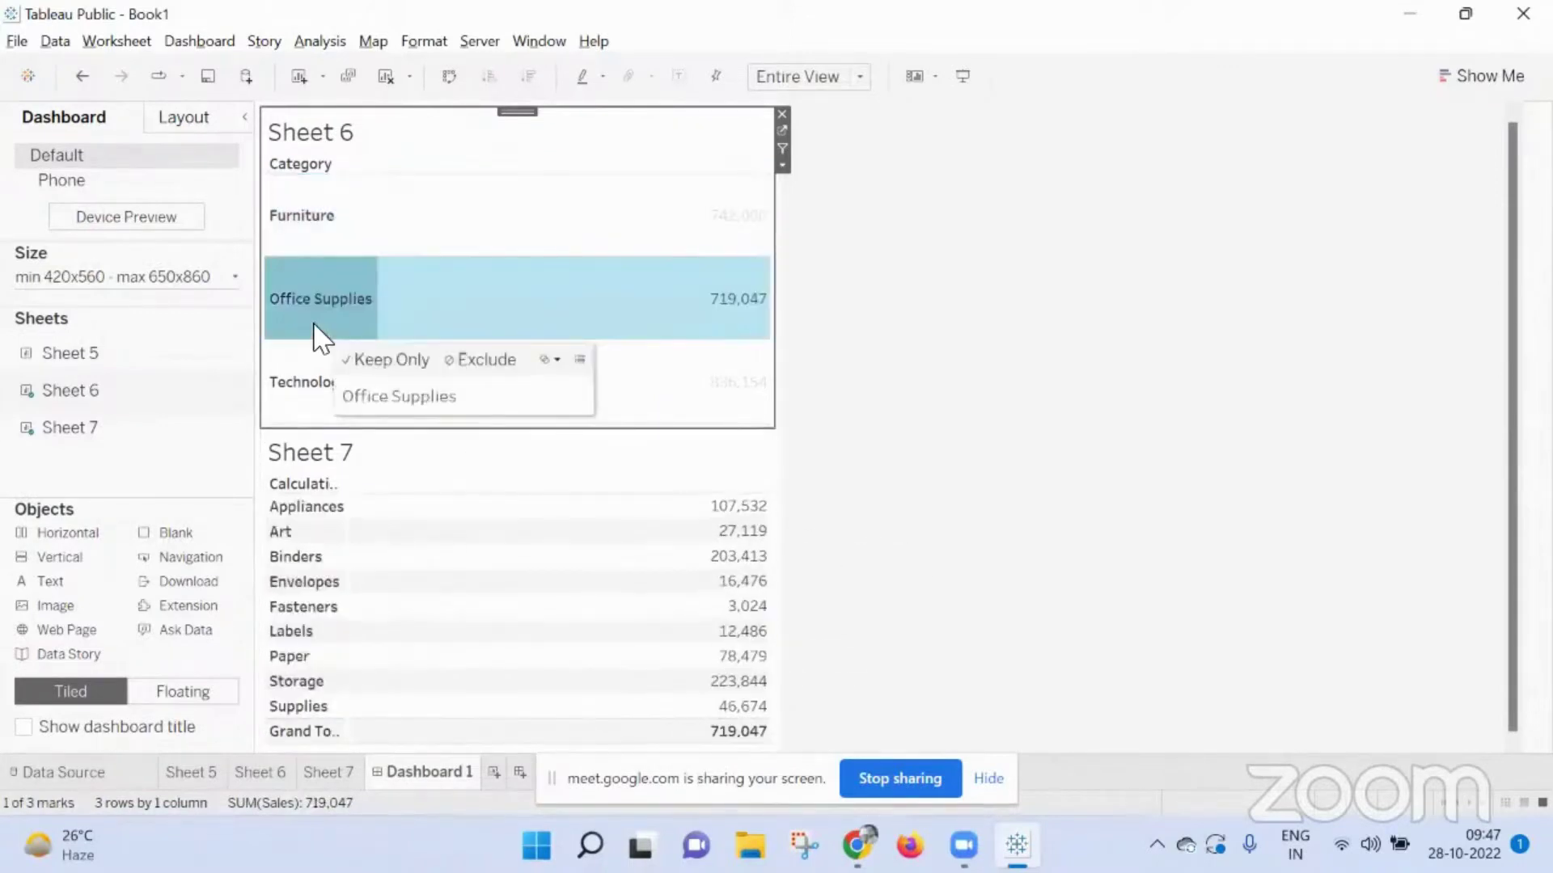
left_click(312, 388)
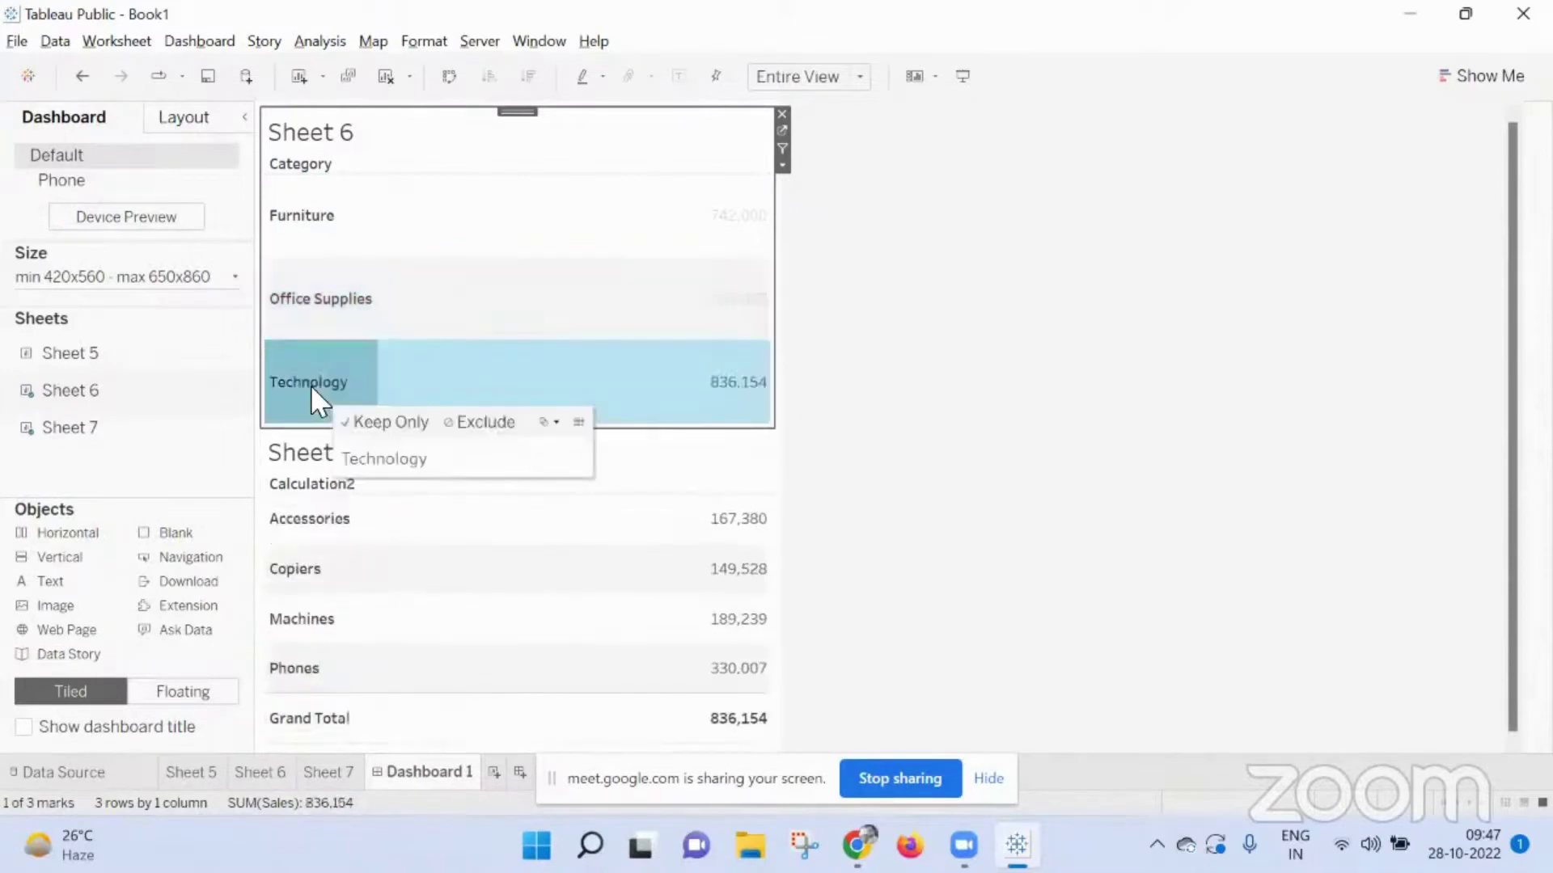